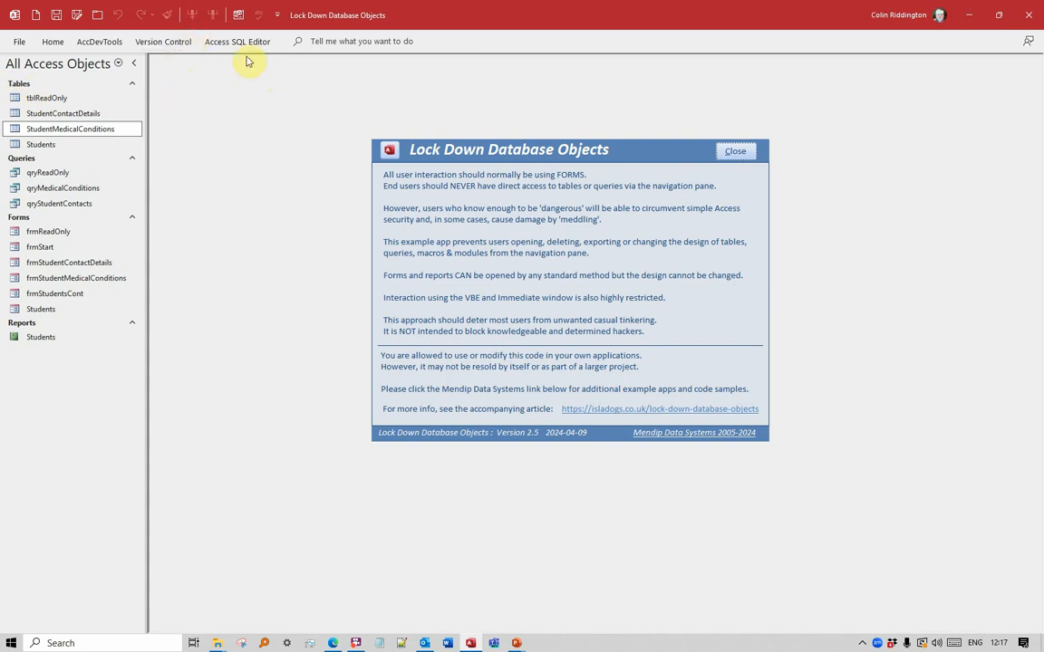
pyautogui.doubleClick(48, 231)
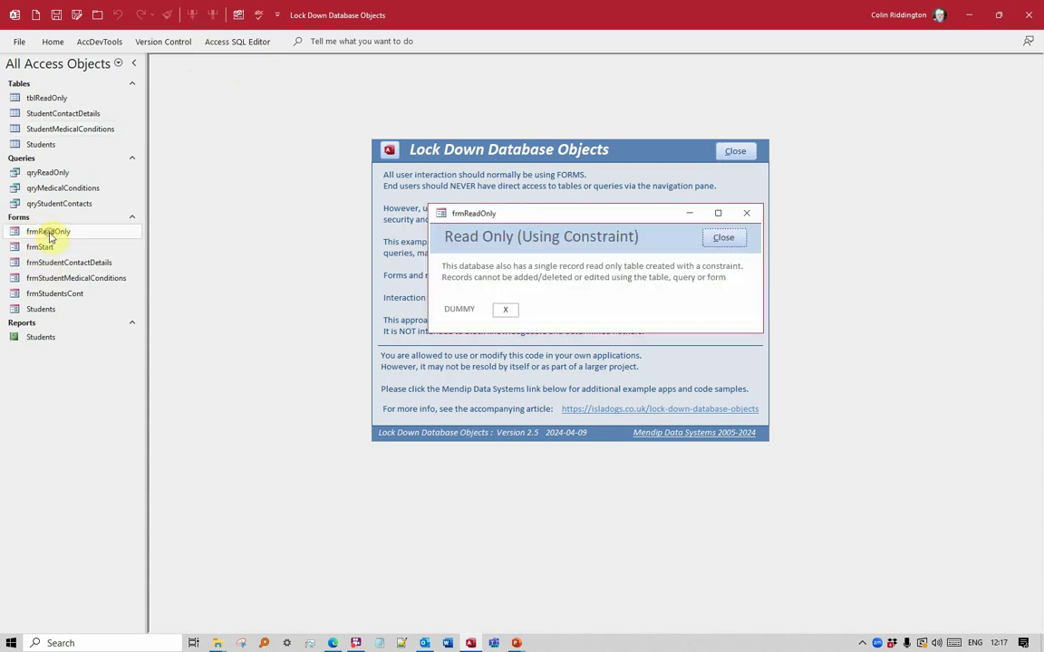
pyautogui.click(723, 238)
pyautogui.click(43, 262)
pyautogui.doubleClick(44, 263)
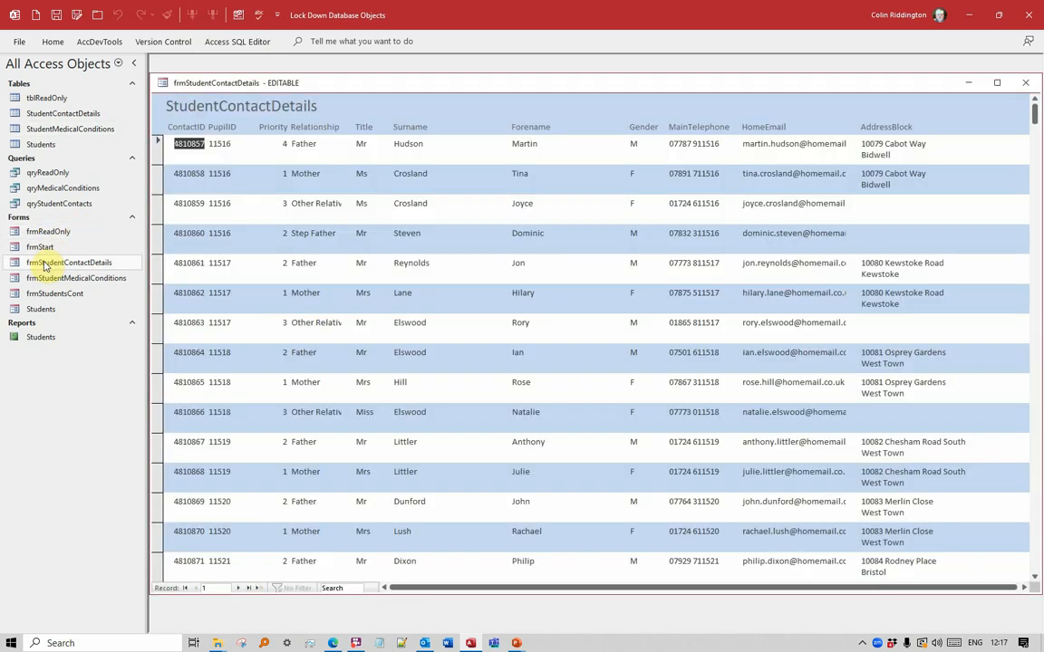
pyautogui.click(1031, 71)
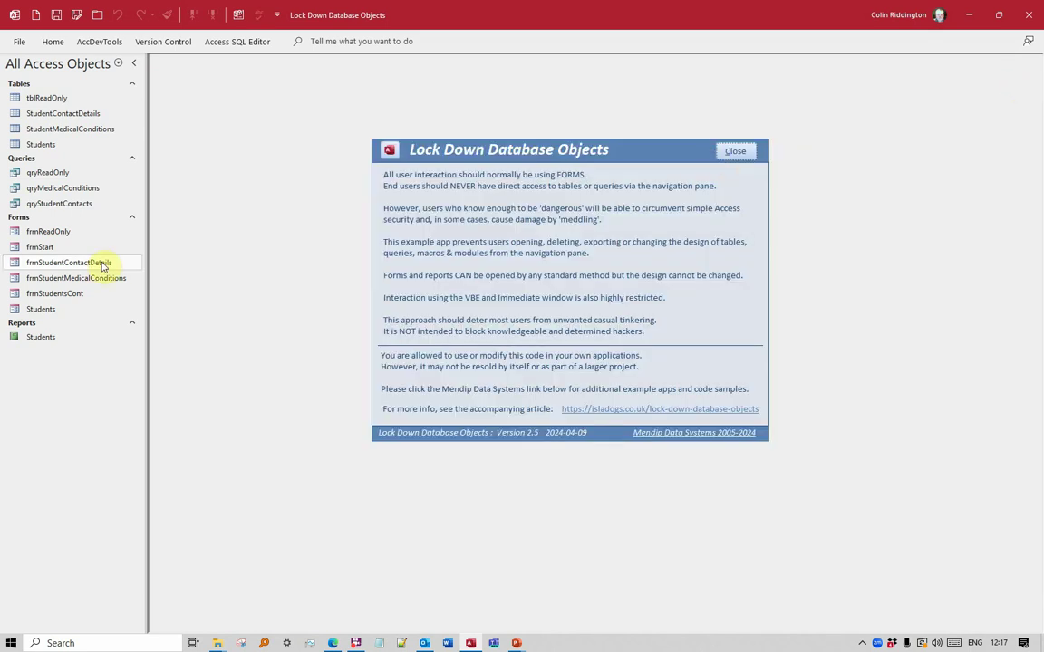
pyautogui.doubleClick(75, 278)
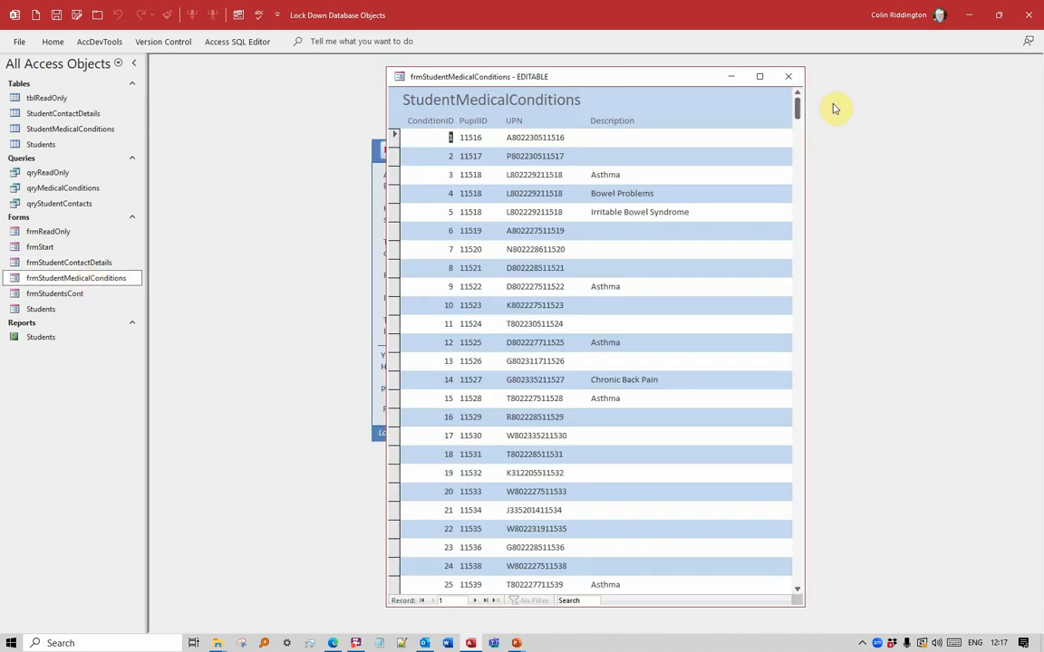
pyautogui.click(787, 76)
pyautogui.doubleClick(55, 293)
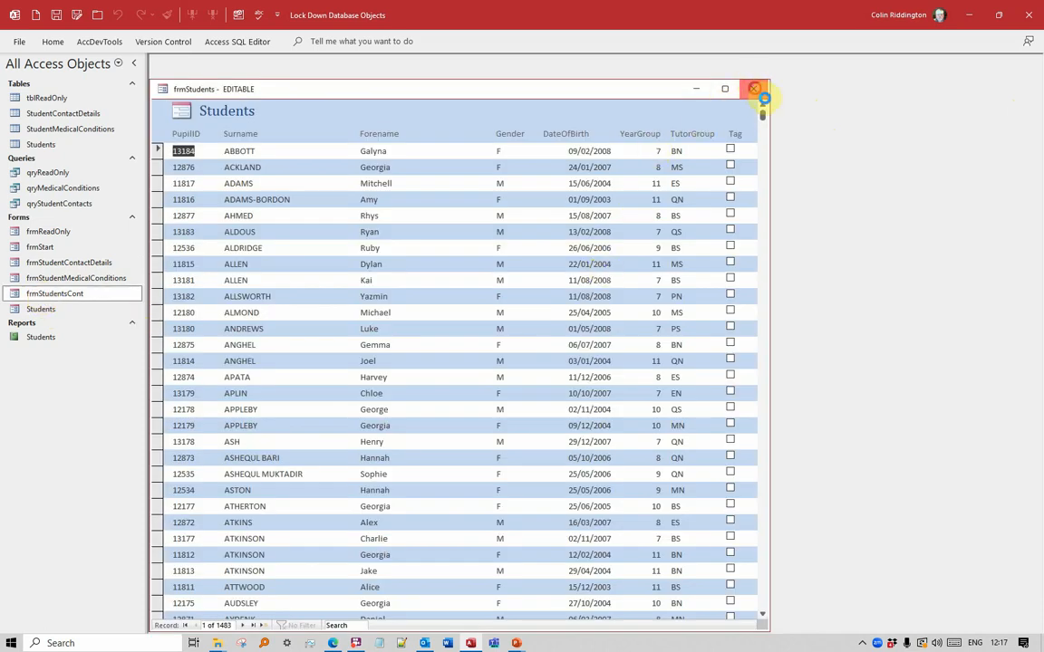
pyautogui.click(750, 87)
pyautogui.click(40, 337)
pyautogui.doubleClick(35, 339)
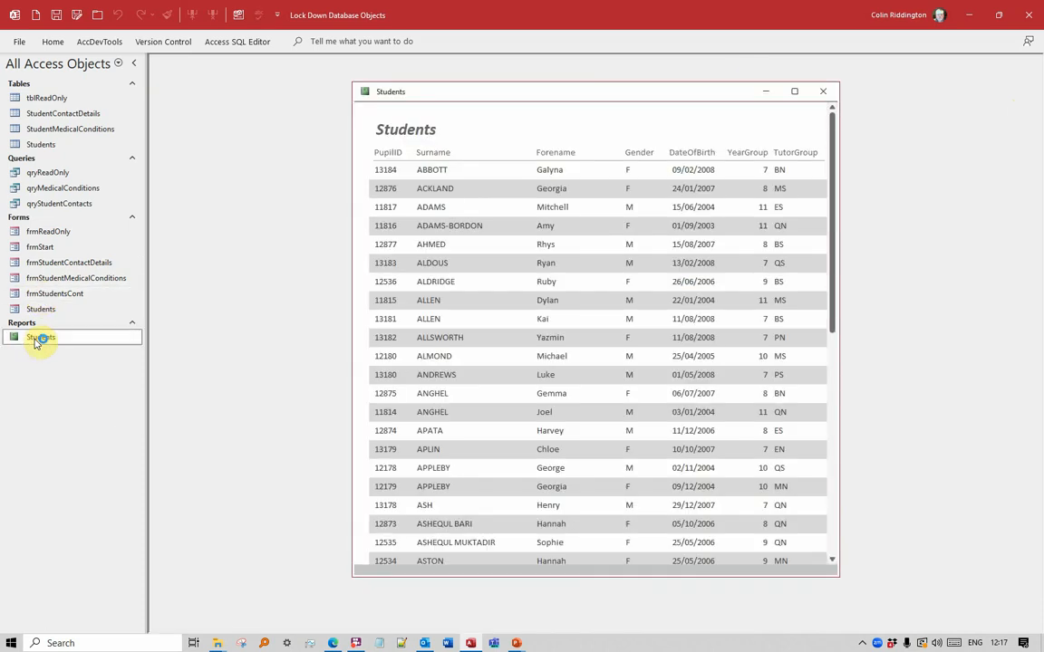
pyautogui.click(827, 95)
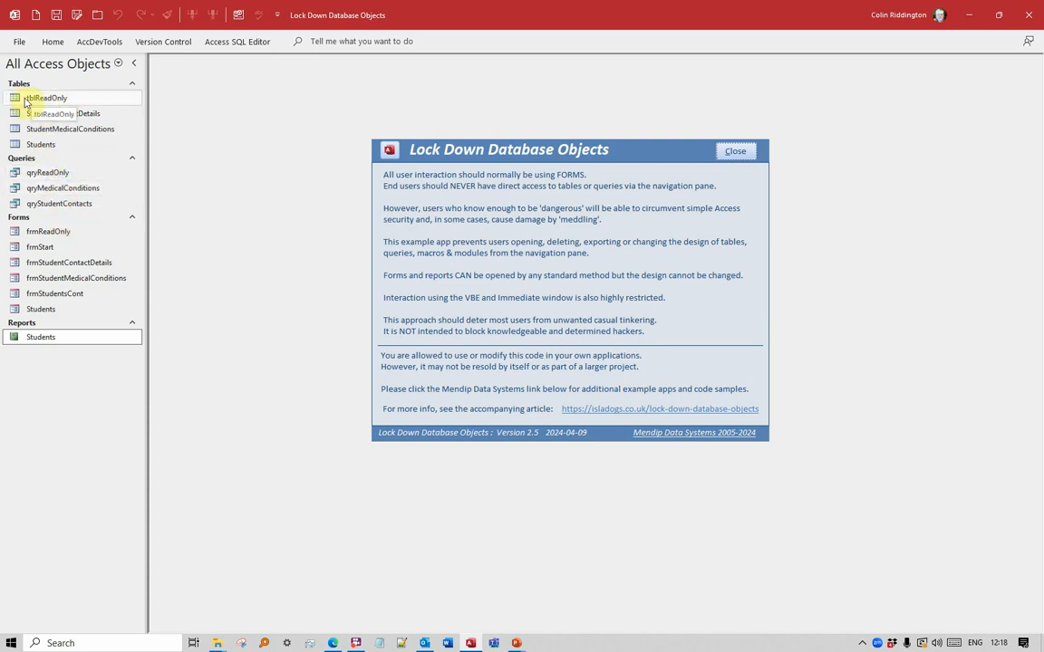
pyautogui.doubleClick(54, 98)
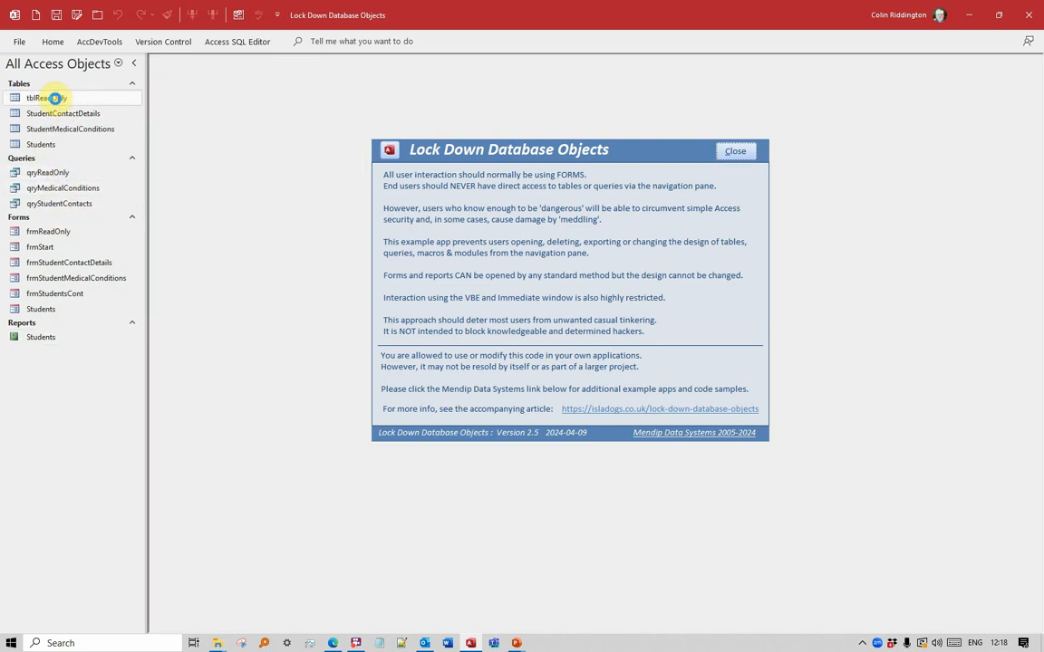
pyautogui.doubleClick(45, 113)
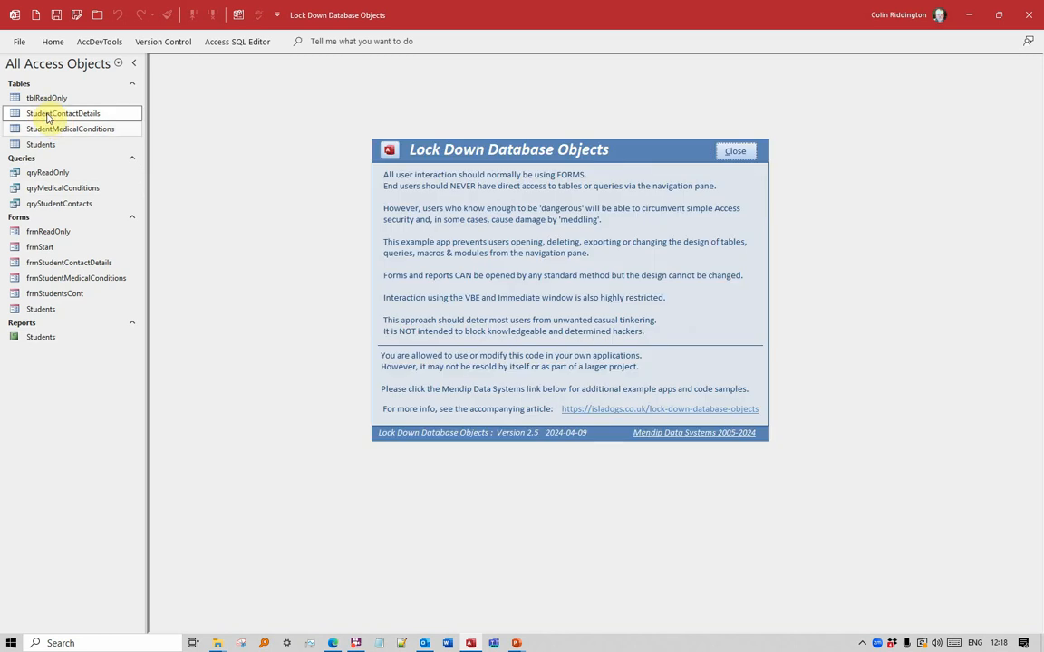
pyautogui.doubleClick(55, 128)
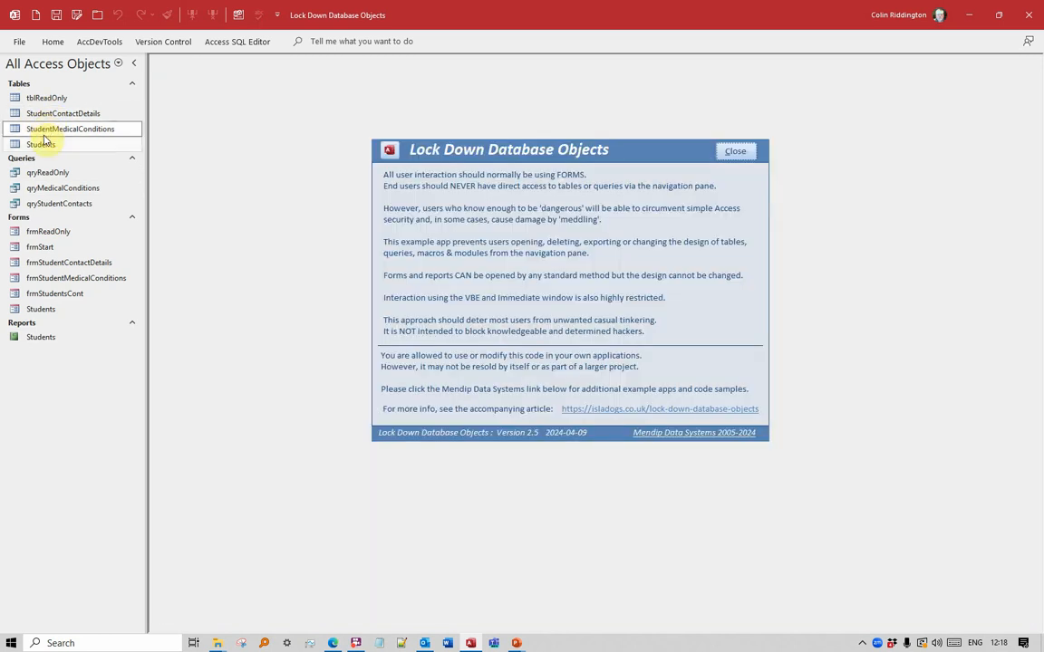
pyautogui.doubleClick(40, 144)
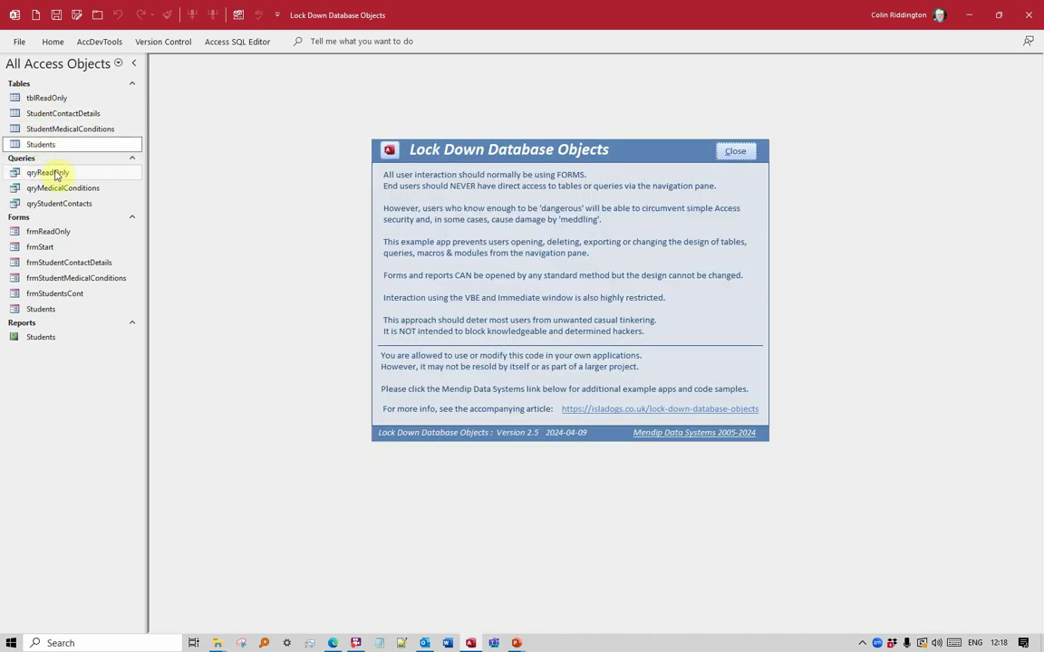
pyautogui.doubleClick(48, 172)
pyautogui.click(57, 188)
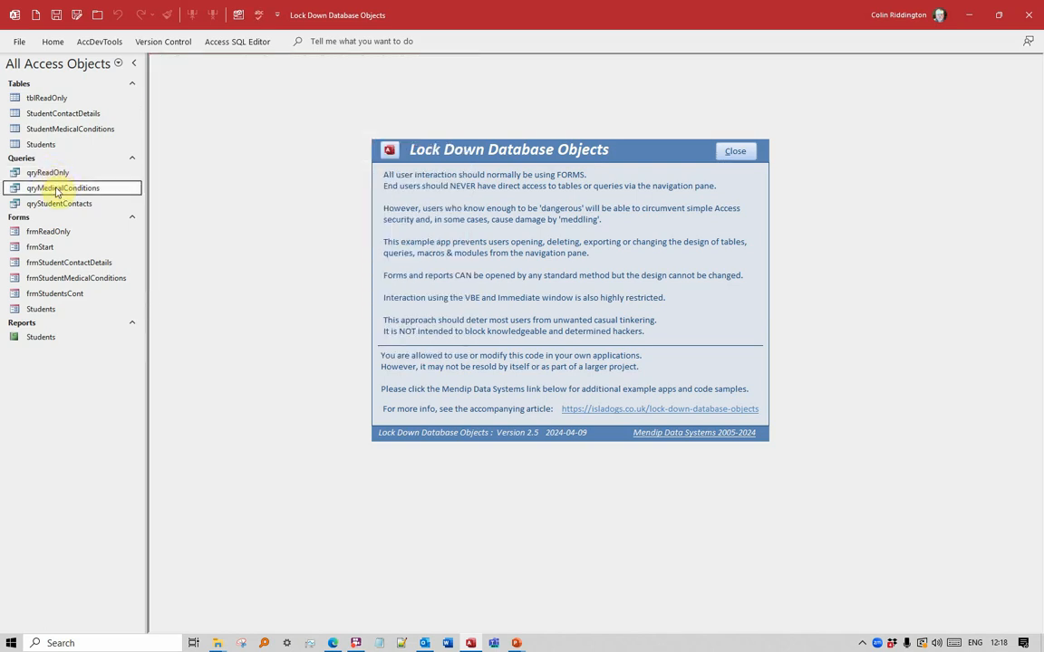
pyautogui.doubleClick(57, 188)
pyautogui.doubleClick(60, 203)
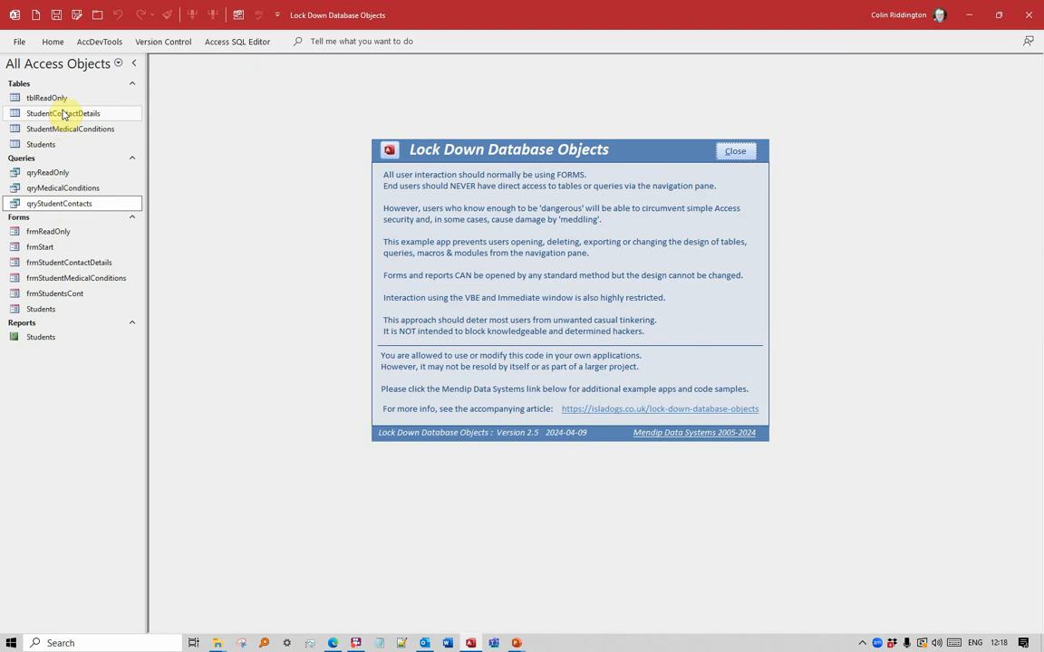
pyautogui.click(47, 172)
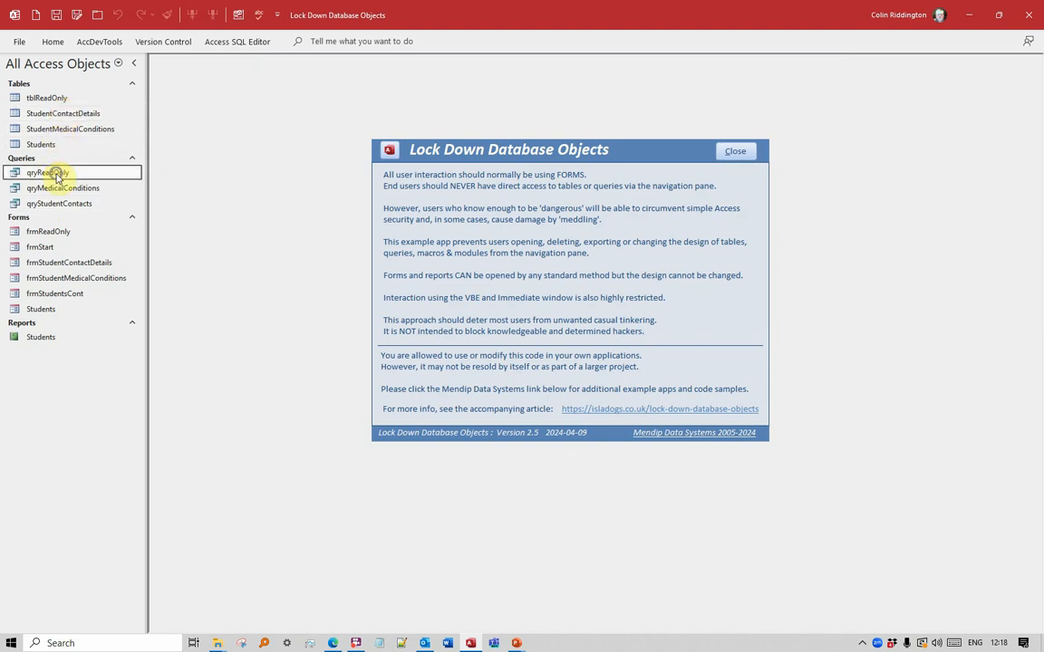
pyautogui.click(39, 247)
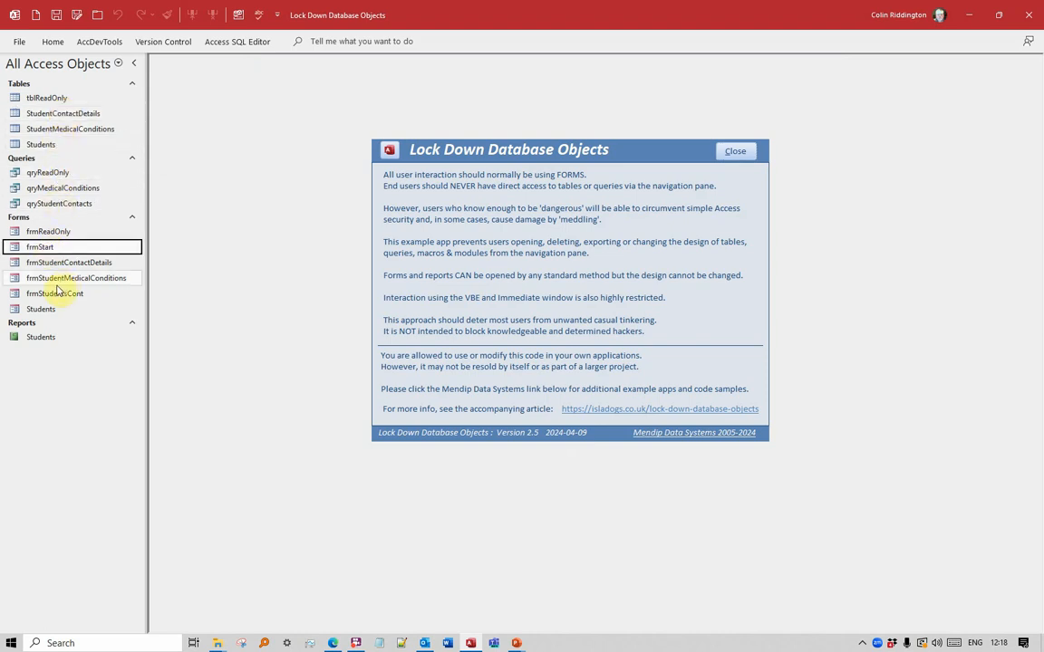
pyautogui.click(56, 279)
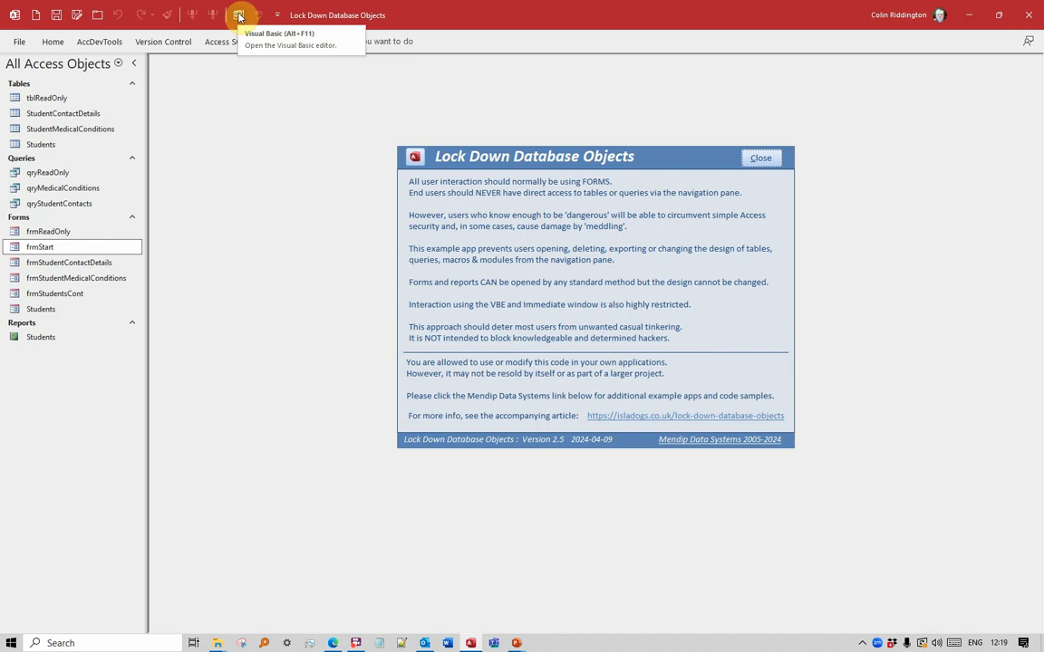
# Launch the Visual Basic editor from the Quick Access Toolbar for the LockDownDatabaseObjects project.
pyautogui.click(239, 16)
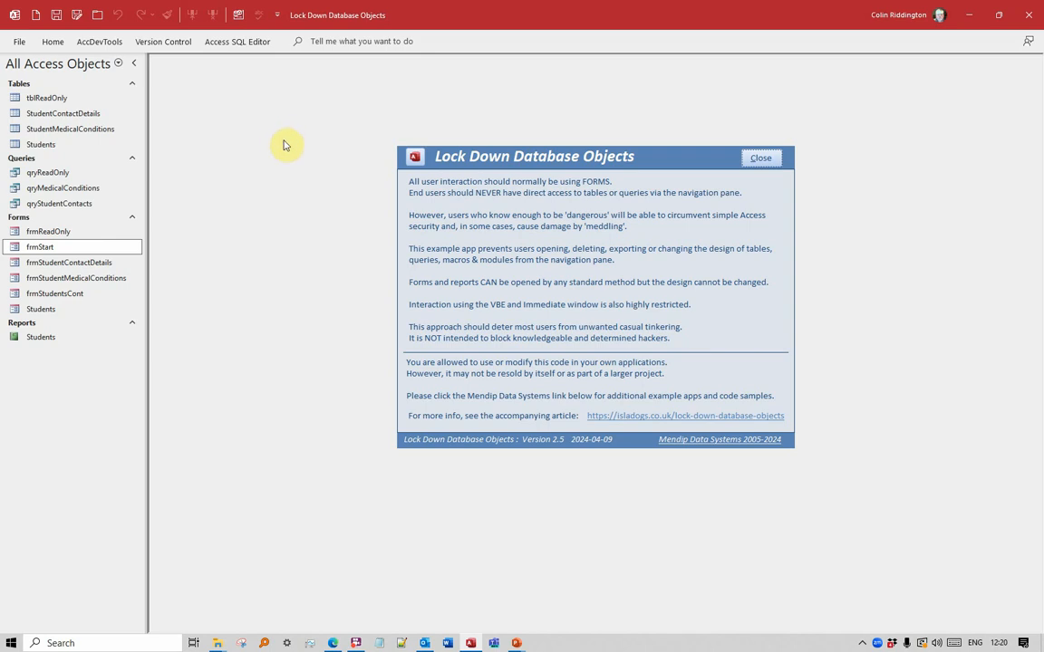
pyautogui.click(213, 14)
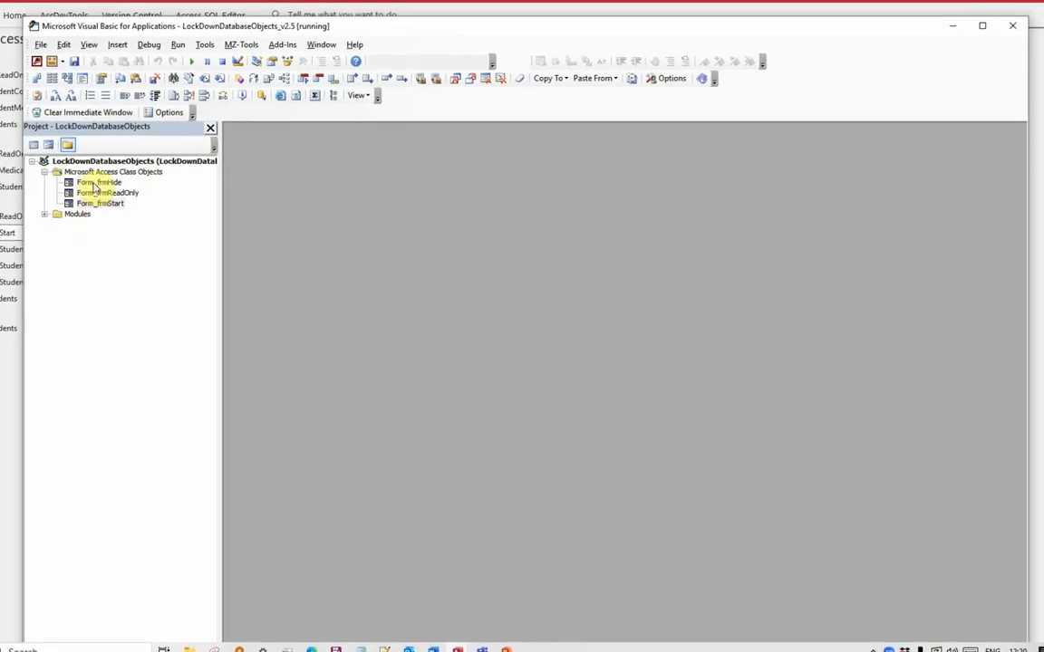
# Show the frmHide form's code and highlight the three calls in its Form_Timer routine.
pyautogui.click(94, 183)
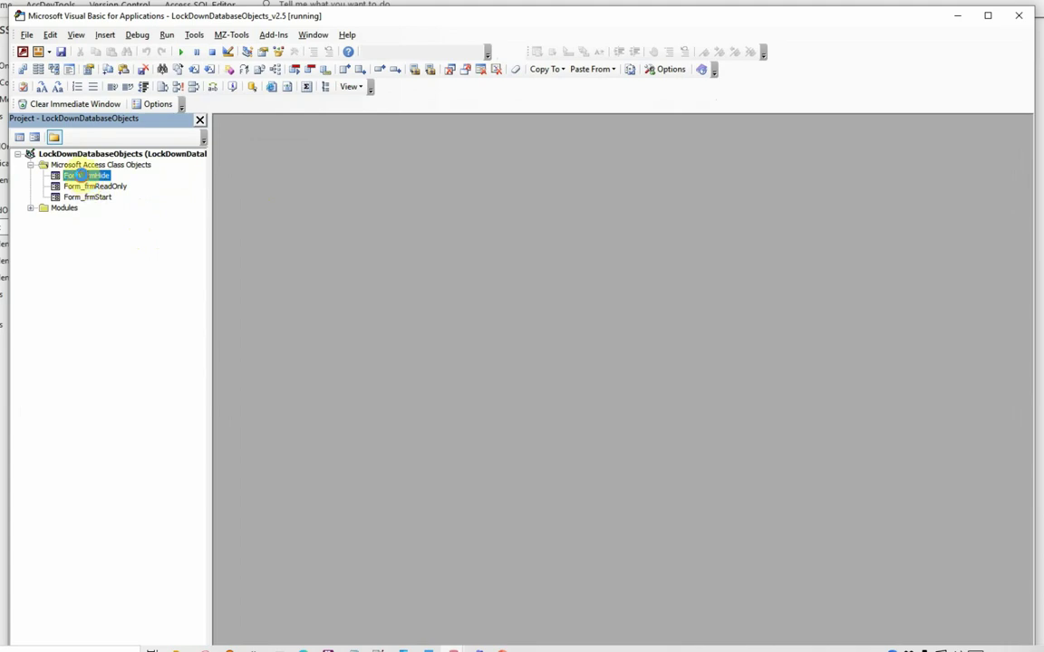
pyautogui.doubleClick(83, 176)
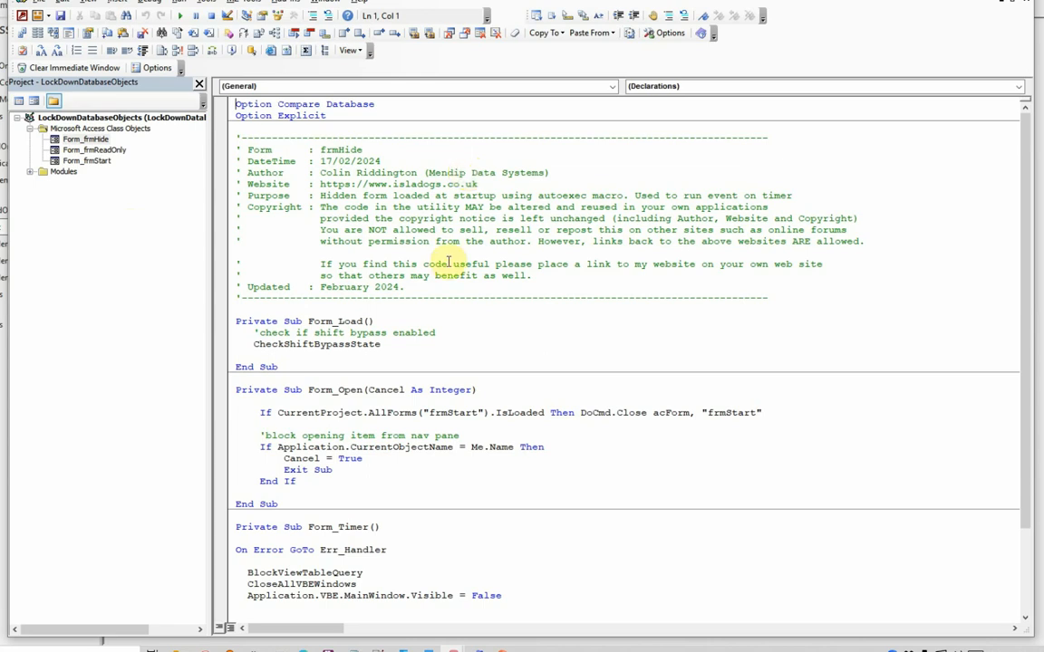
pyautogui.scroll(-3, 280, 272)
pyautogui.scroll(-3, 281, 362)
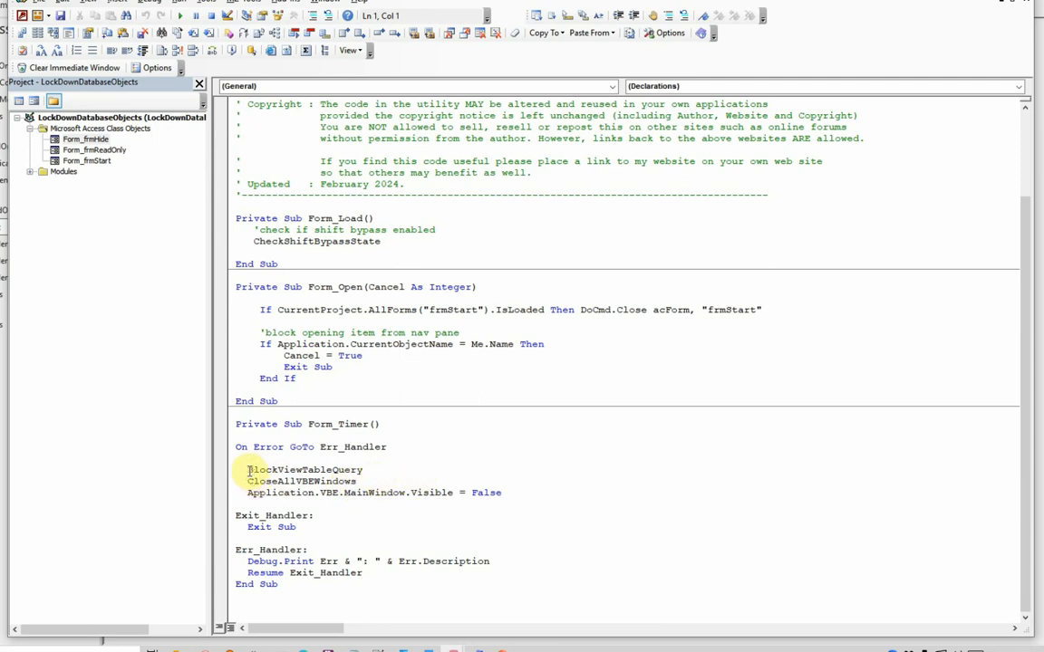
pyautogui.moveTo(249, 470); pyautogui.dragTo(557, 494)
pyautogui.press('Right')
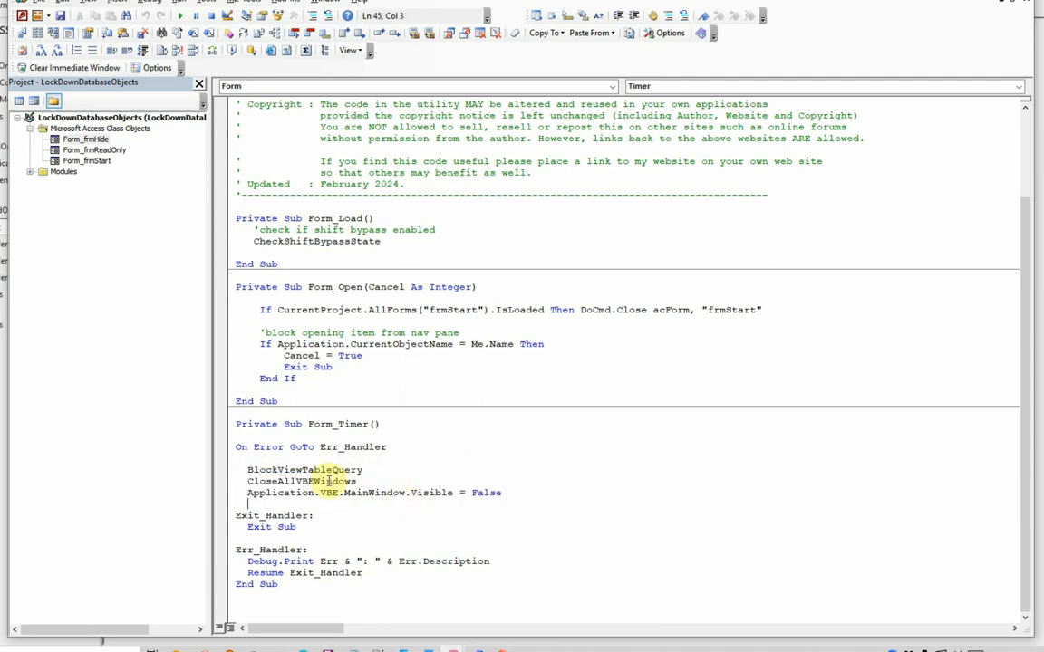
# Jump to the BlockViewTableQuery definition in modSecurity via the Definition command.
pyautogui.rightClick(308, 470)
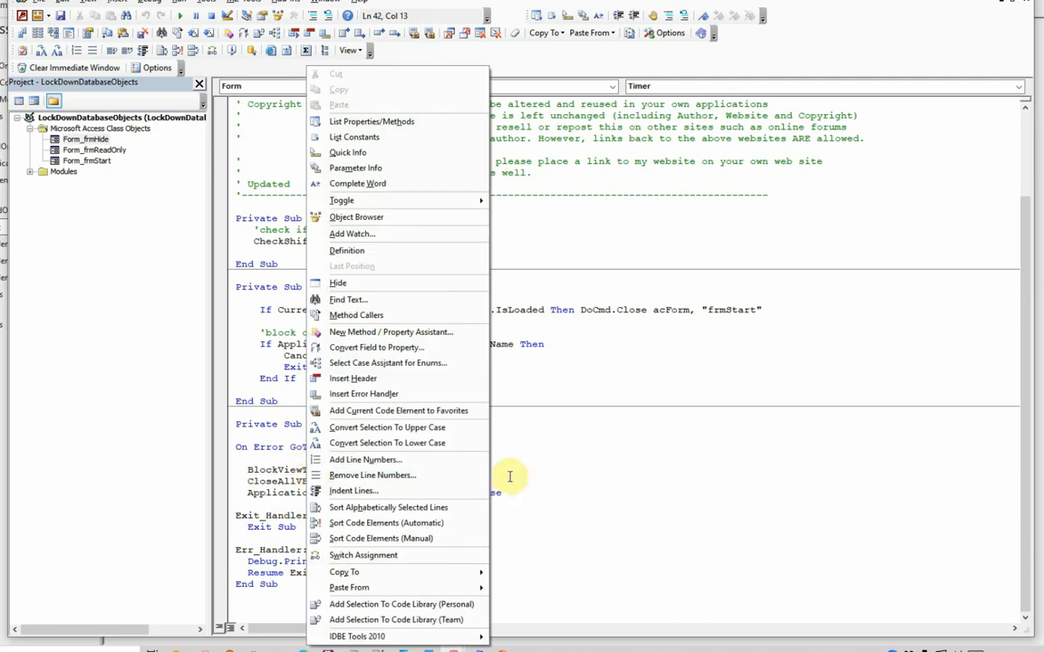
pyautogui.click(347, 250)
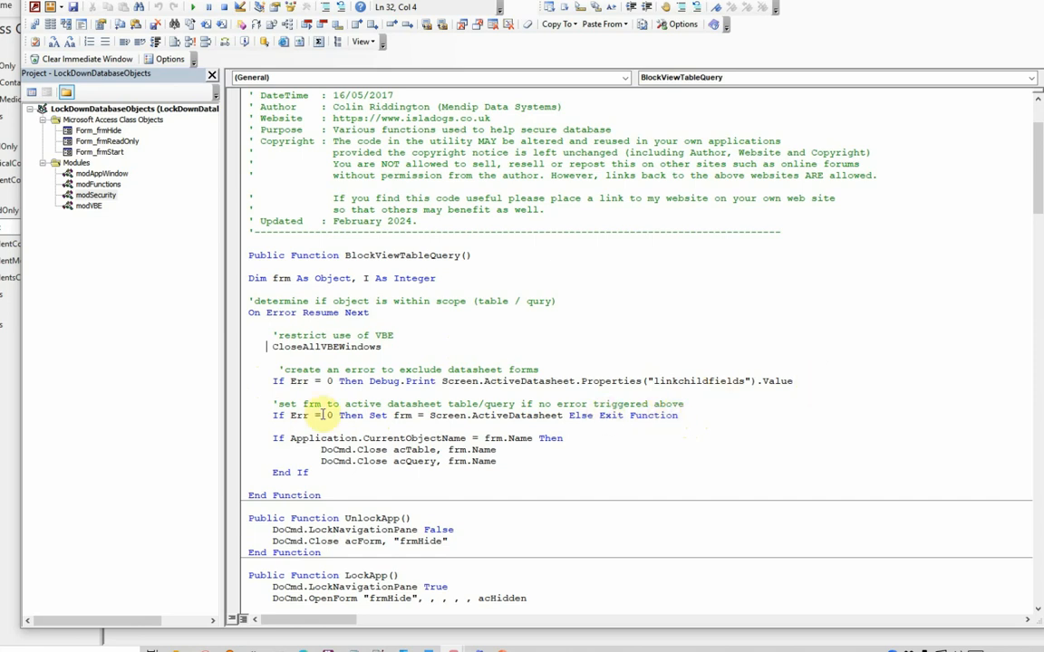
pyautogui.moveTo(265, 437); pyautogui.dragTo(309, 473)
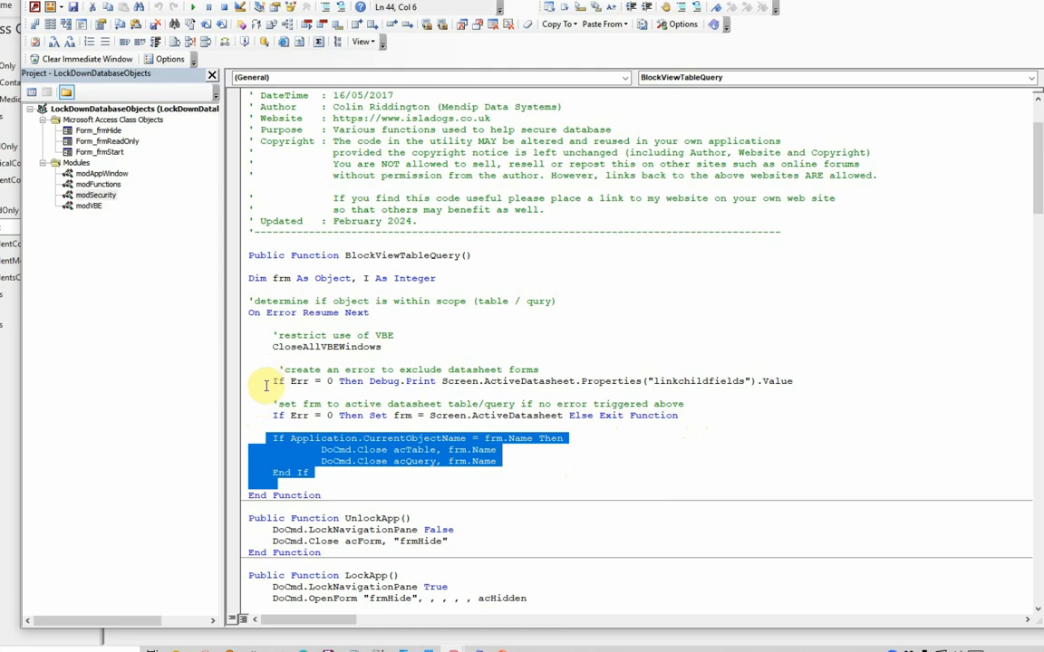
pyautogui.click(261, 439)
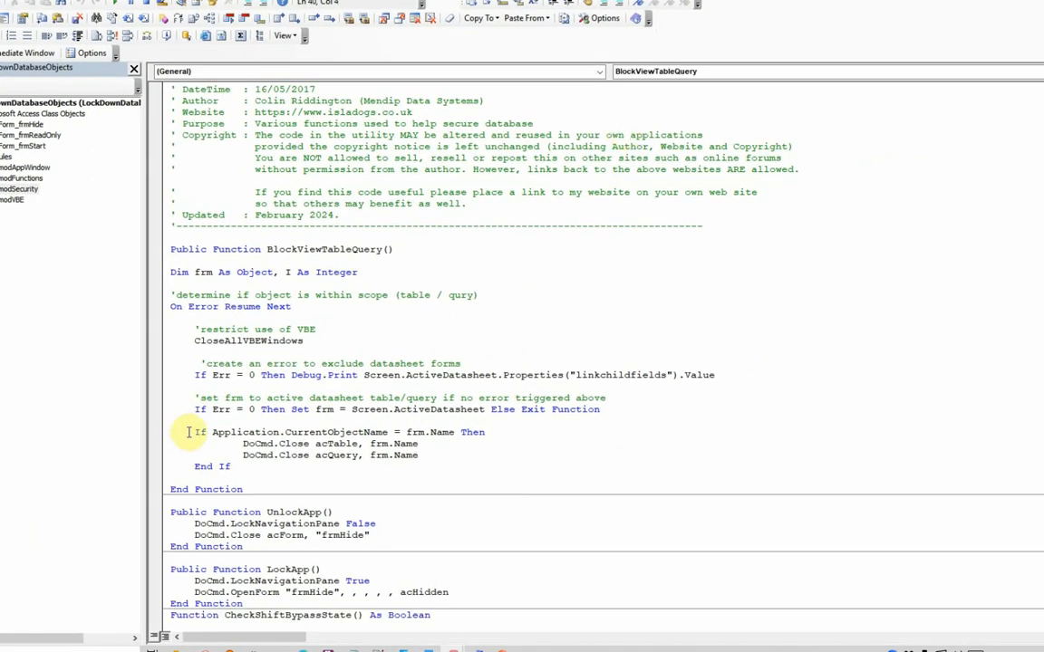
pyautogui.tripleClick(188, 432)
pyautogui.click(221, 443)
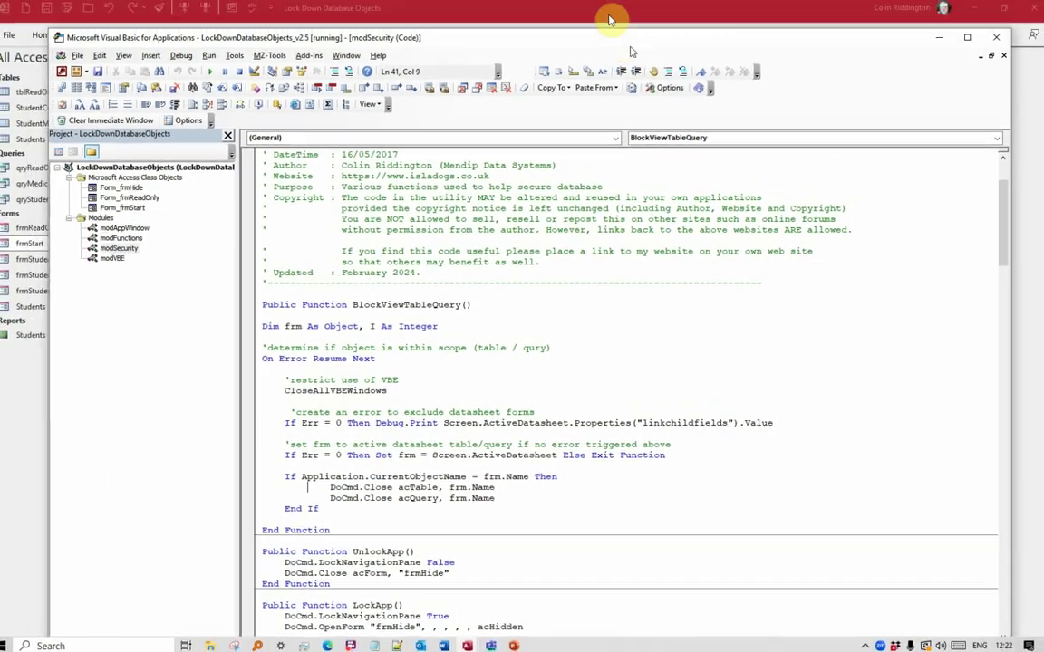
# Put the code editor aside and see tblReadOnly open and close instantly in the database window.
pyautogui.click(986, 11)
pyautogui.click(38, 105)
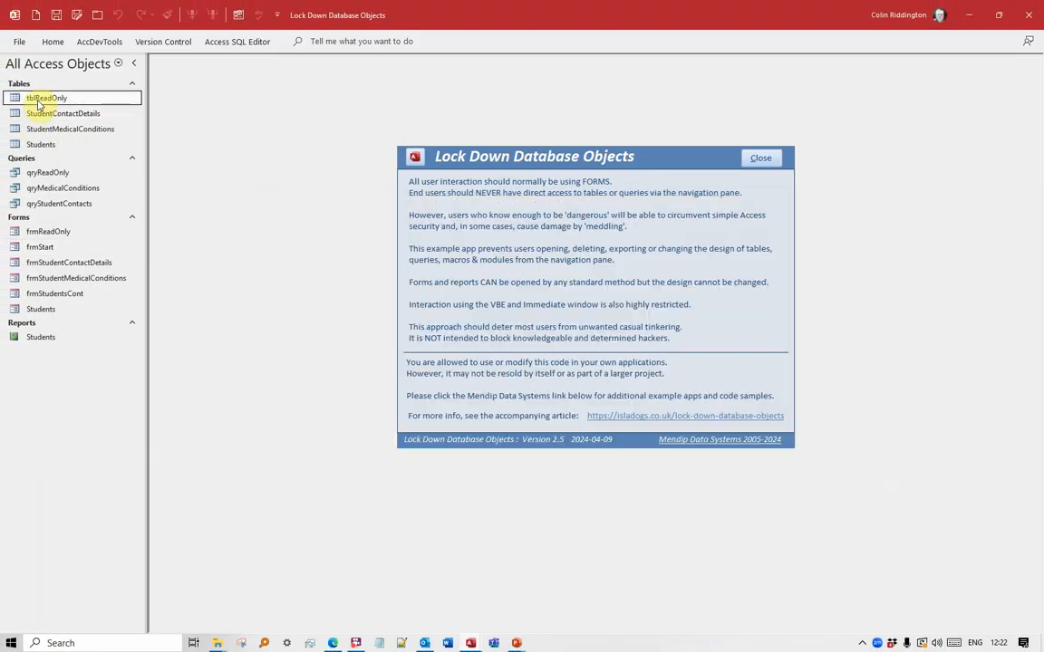
pyautogui.doubleClick(38, 101)
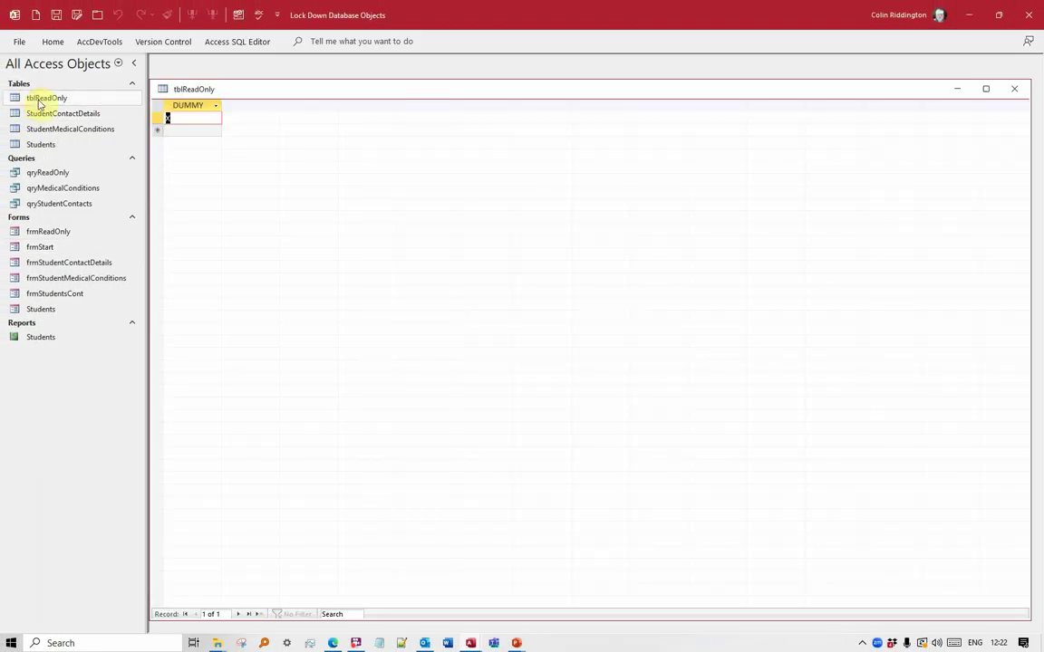
pyautogui.click(1014, 88)
# Try StudentContactDetails and qryReadOnly, each datasheet closing right after it opens.
pyautogui.doubleClick(86, 114)
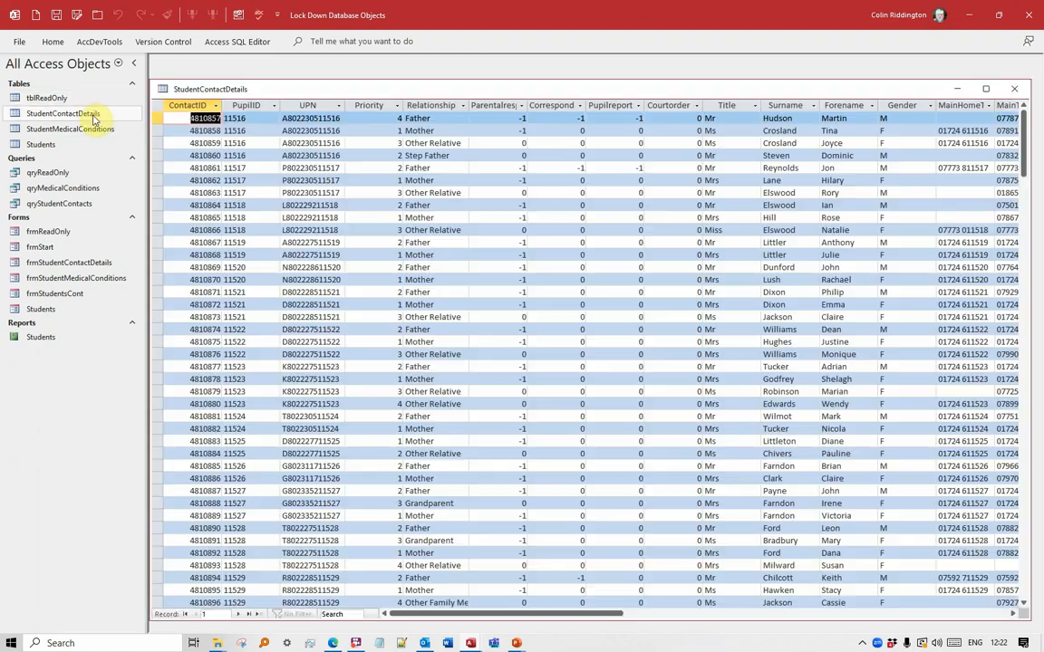
pyautogui.click(1014, 88)
pyautogui.doubleClick(47, 172)
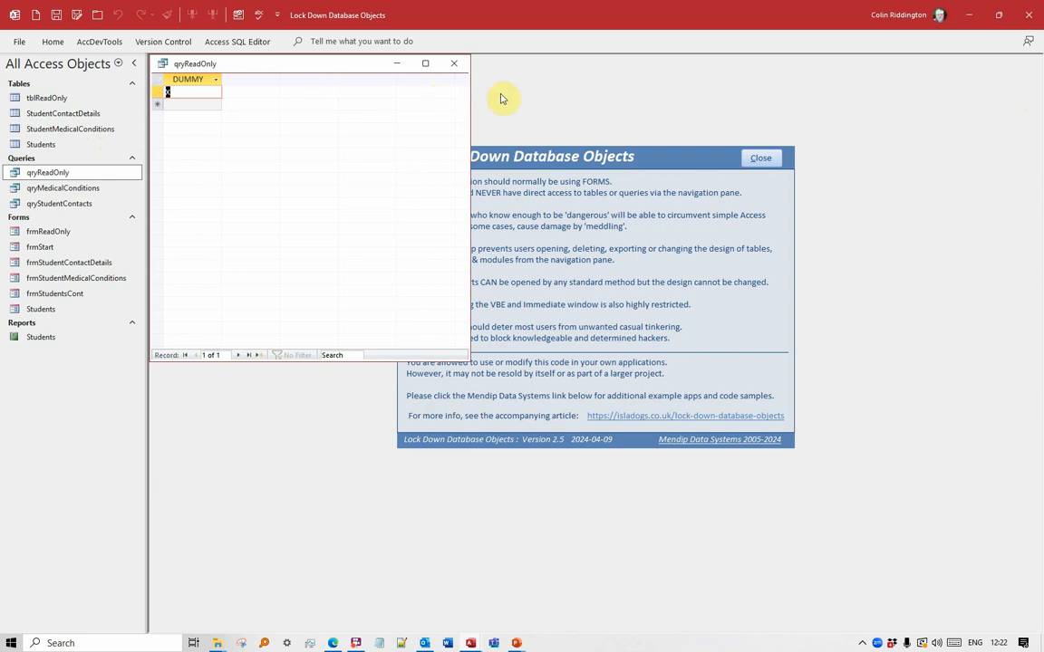
pyautogui.click(461, 66)
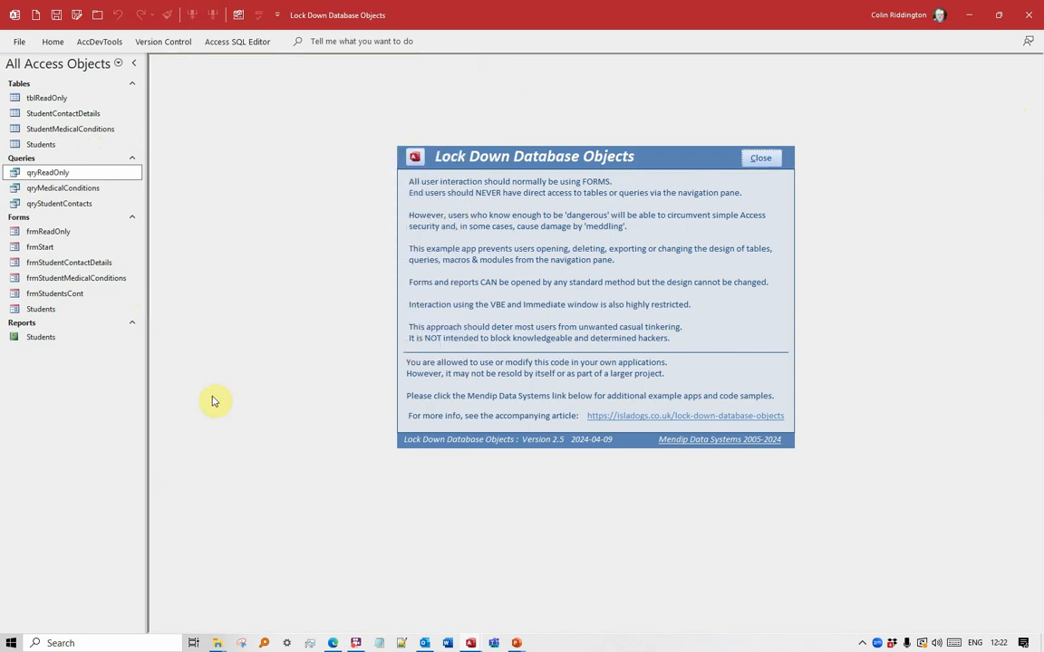
# Reopen the code editor and drag it away so the Lock Down Database Objects form shows again.
pyautogui.click(238, 15)
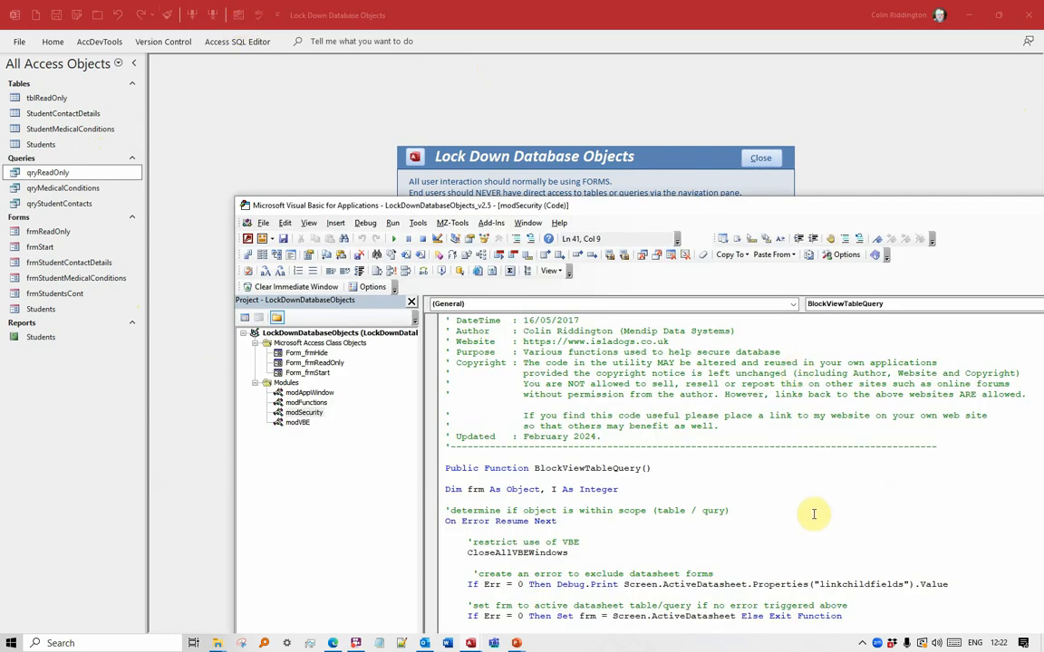
pyautogui.moveTo(681, 216); pyautogui.dragTo(607, 67)
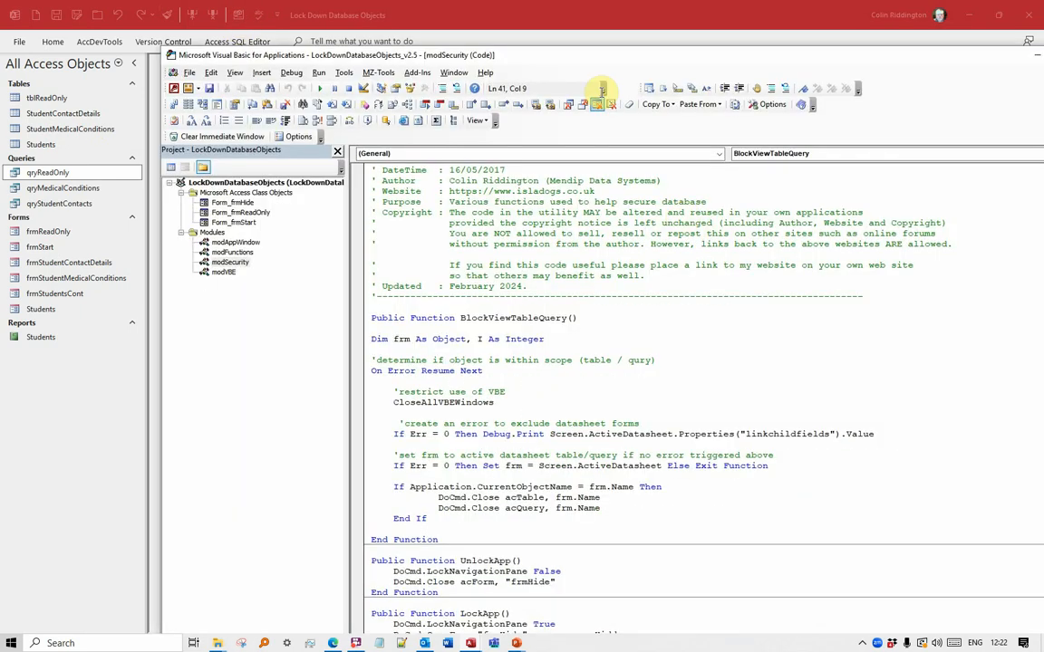
pyautogui.scroll(-3, 573, 413)
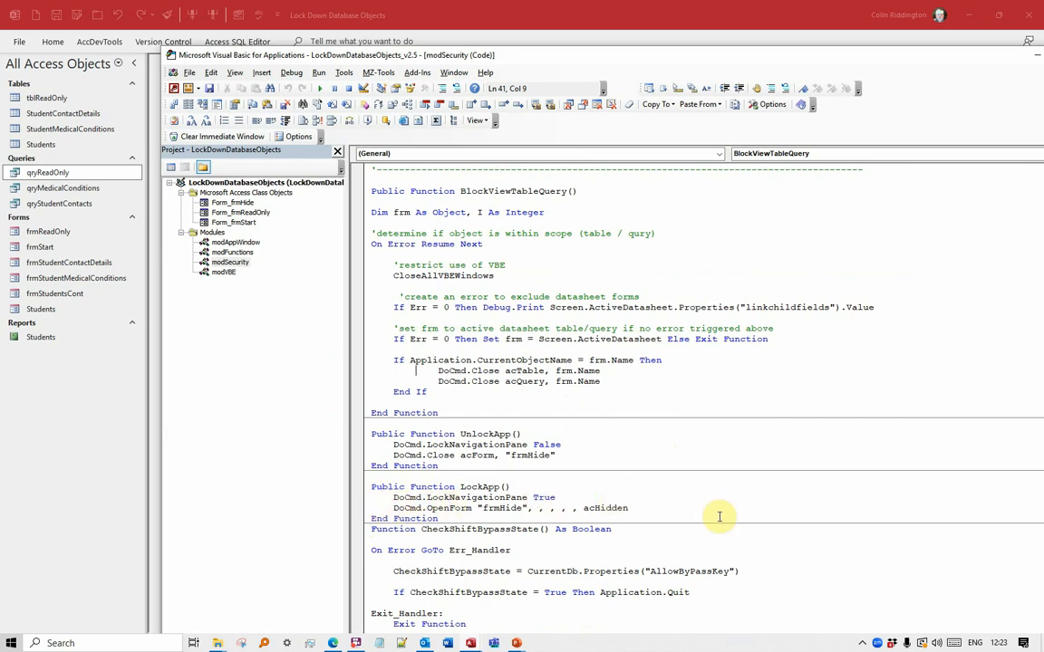
pyautogui.moveTo(526, 57); pyautogui.dragTo(799, 297)
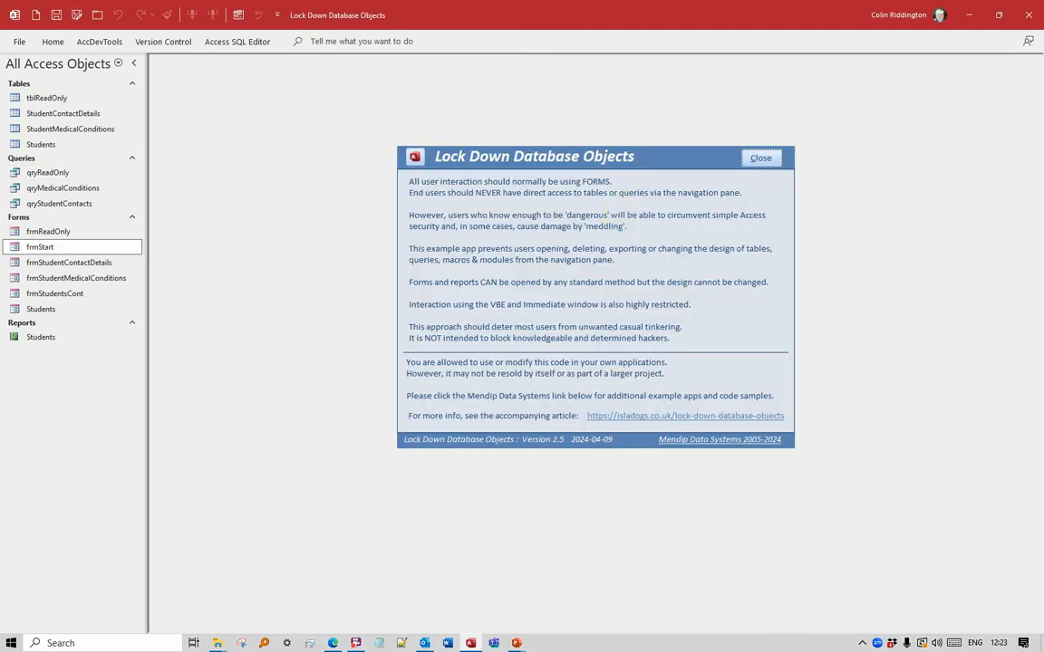
# Select Students and qryReadOnly, then bring the VBA editor back up on modSecurity.
pyautogui.click(41, 144)
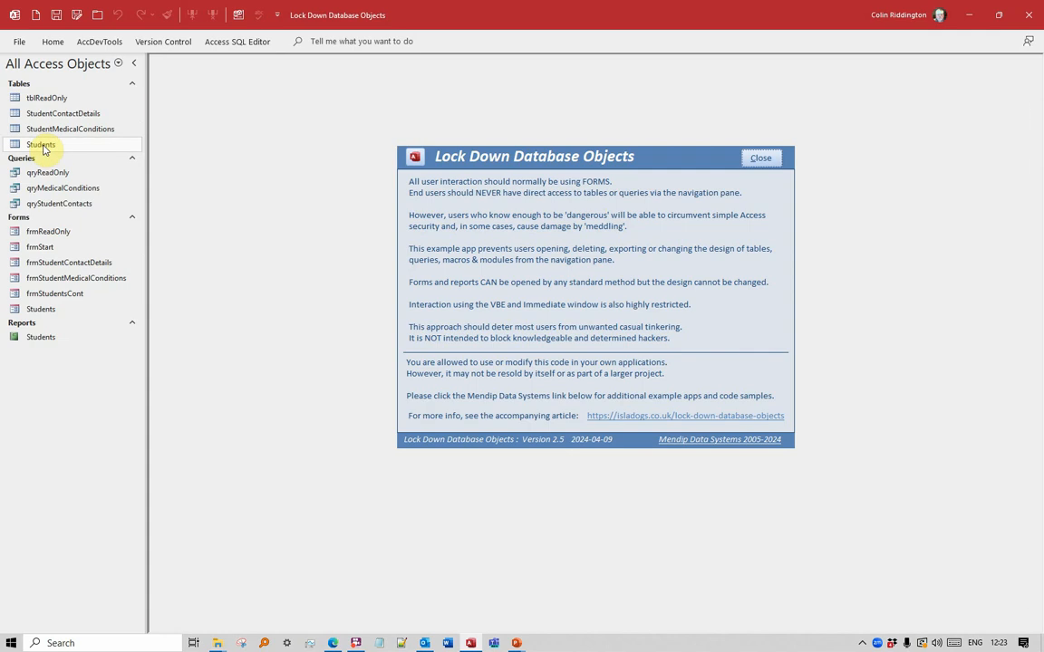
pyautogui.click(47, 172)
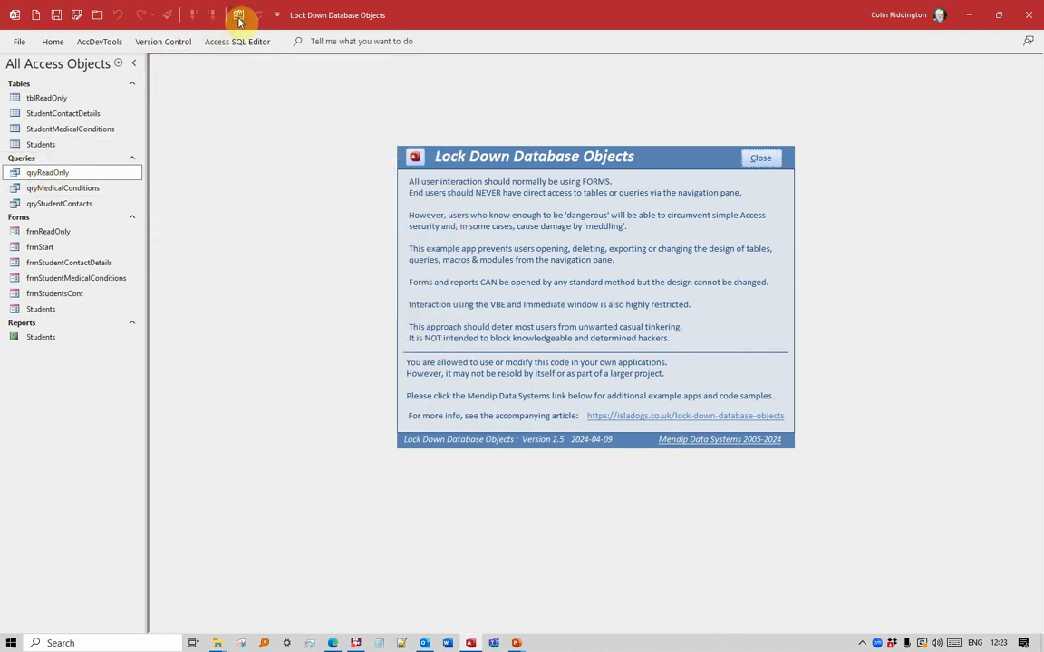
pyautogui.click(239, 16)
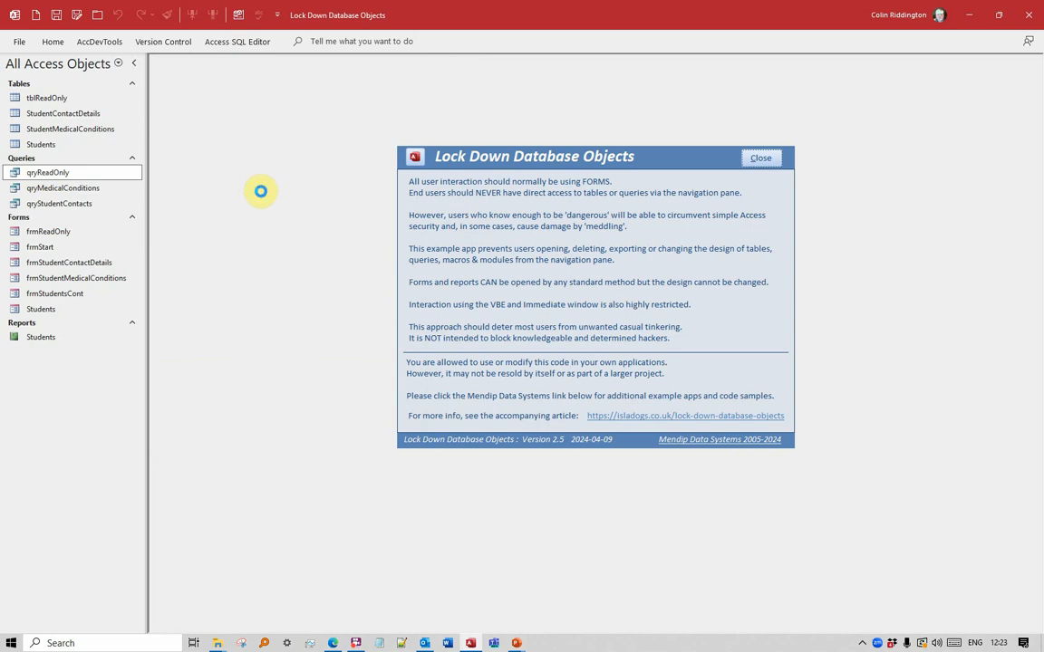
pyautogui.click(216, 15)
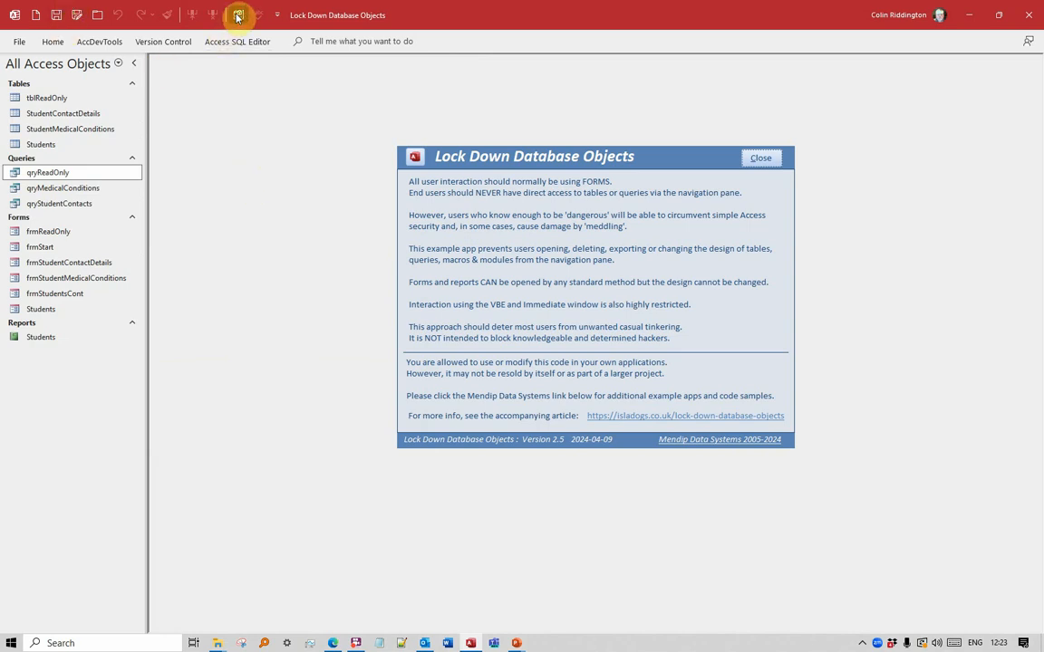
# Maximize the editor, move into ModifyStartUpProps and highlight its eight DeleteStartupProps lines.
pyautogui.doubleClick(708, 294)
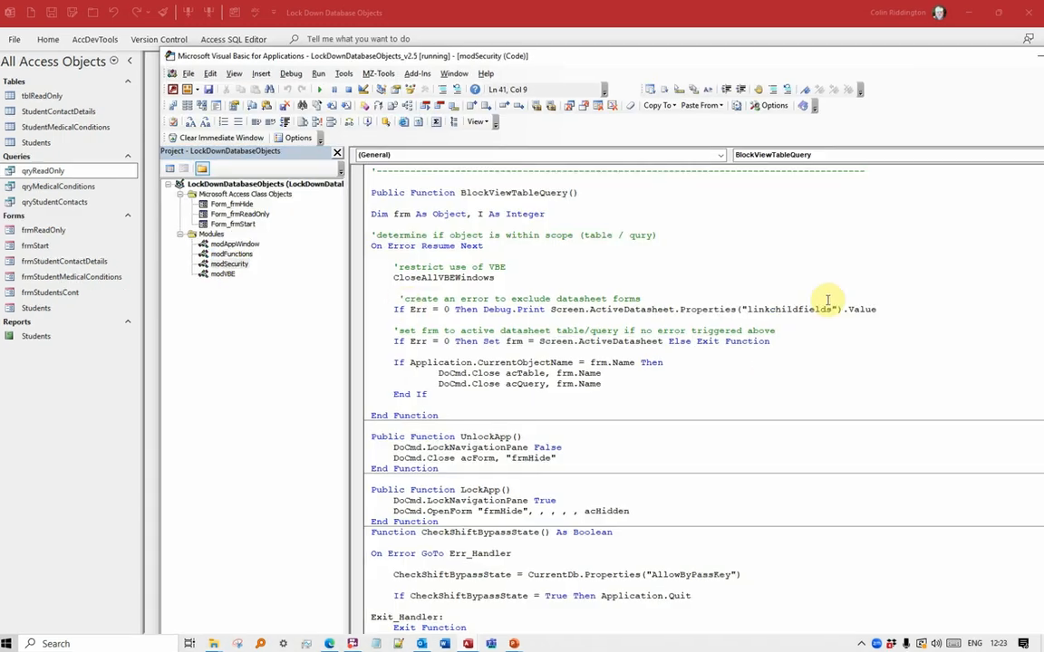
pyautogui.scroll(-5, 747, 327)
pyautogui.scroll(-5, 734, 317)
pyautogui.scroll(-5, 734, 317)
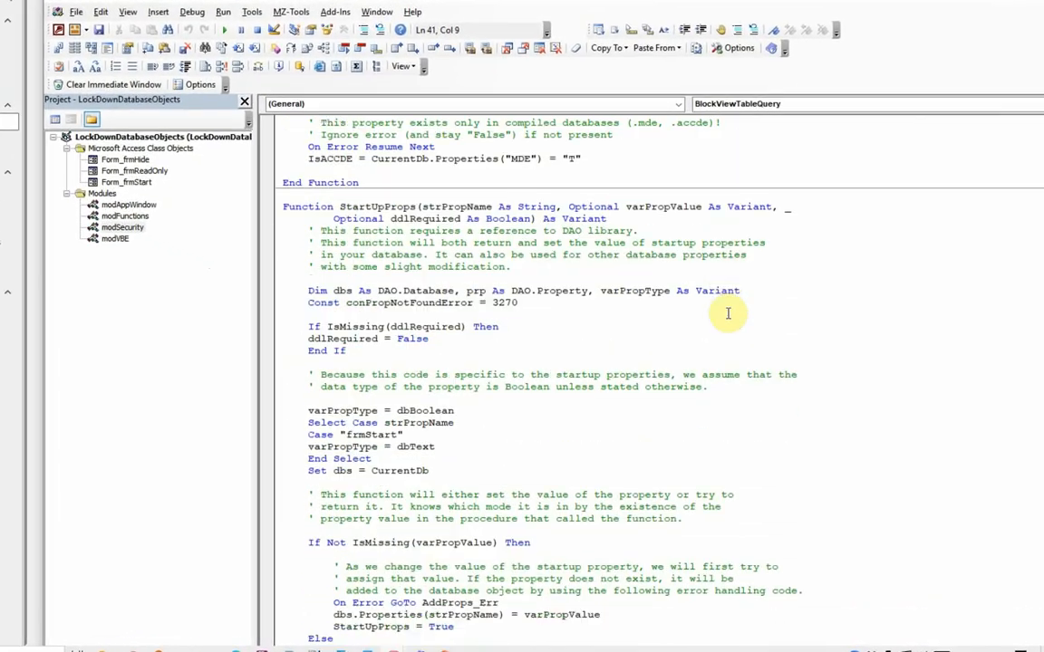
pyautogui.scroll(-4, 728, 314)
pyautogui.scroll(-5, 728, 313)
pyautogui.scroll(-5, 715, 321)
pyautogui.scroll(-5, 706, 330)
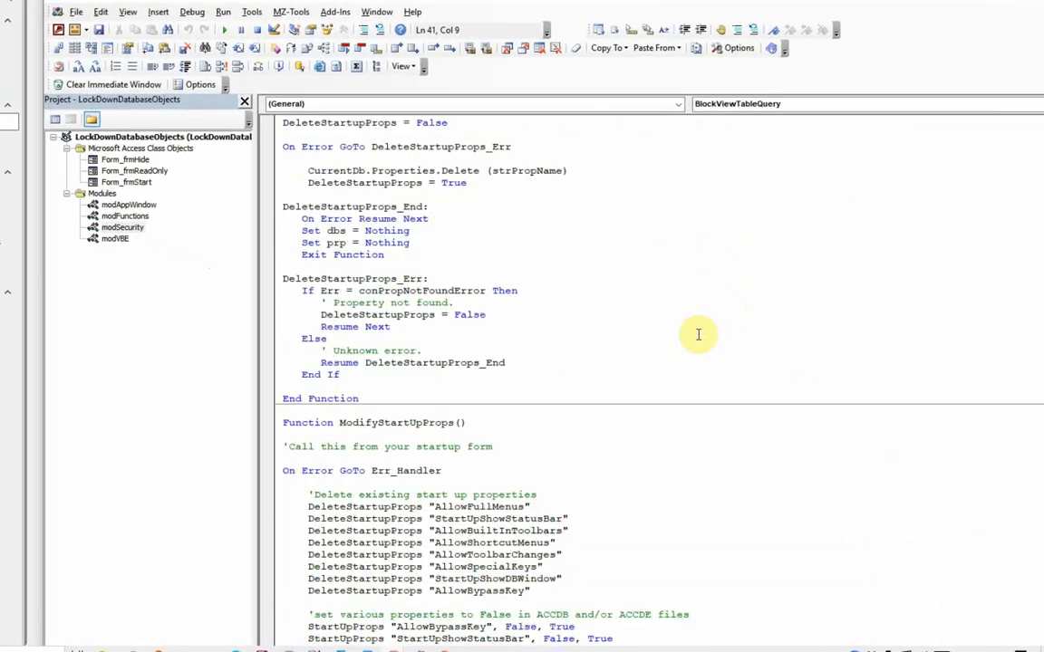
pyautogui.scroll(-4, 698, 335)
pyautogui.scroll(-3, 698, 335)
pyautogui.click(320, 471)
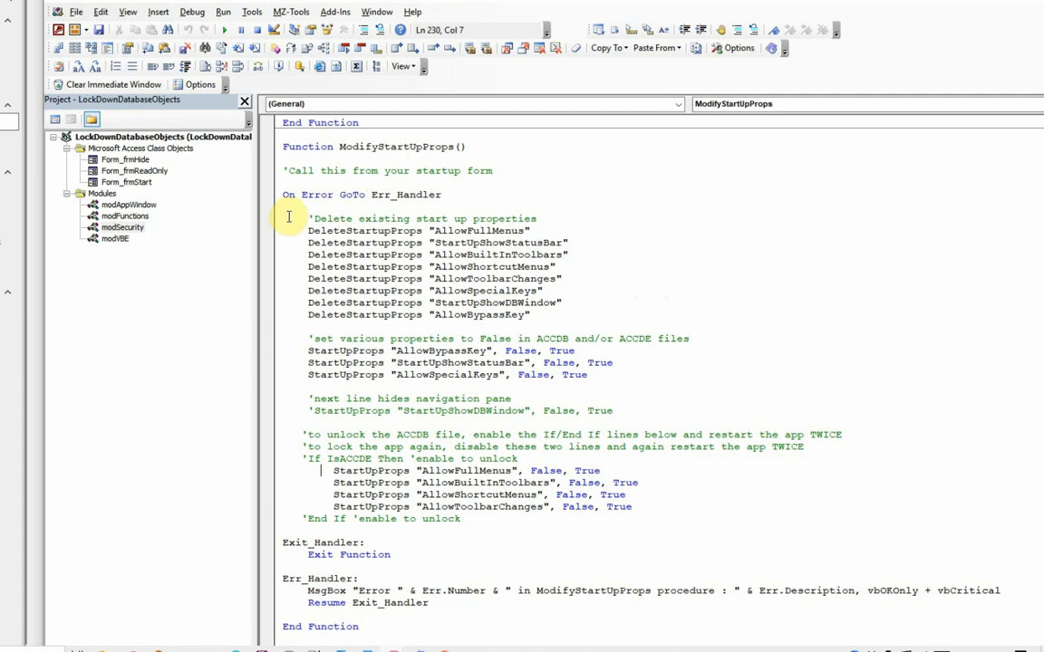
pyautogui.moveTo(291, 229); pyautogui.dragTo(655, 314)
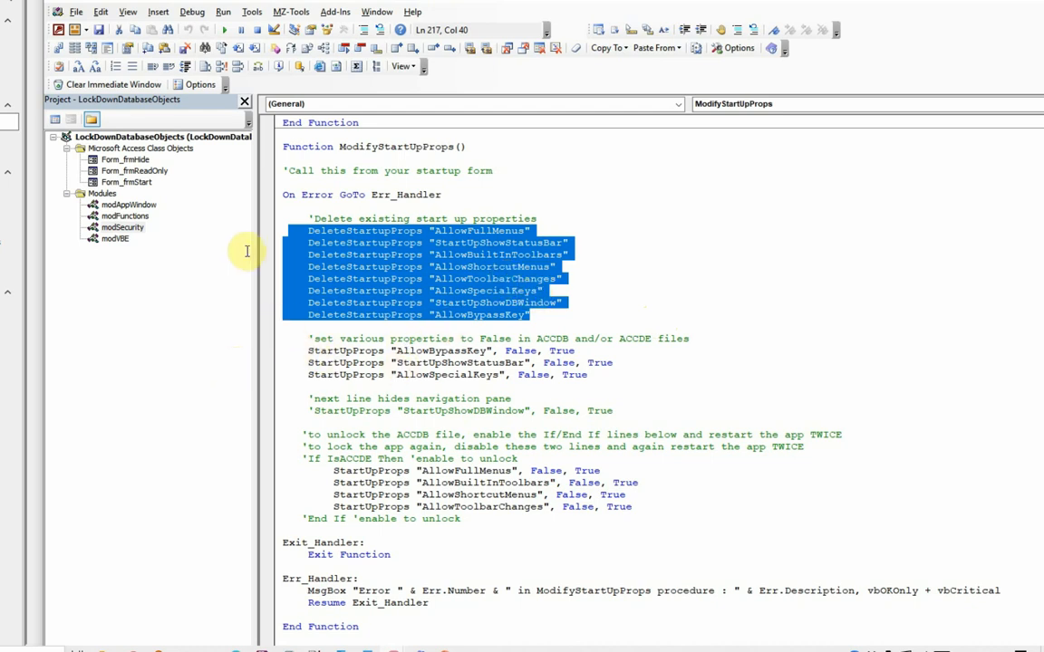
pyautogui.click(294, 351)
pyautogui.moveTo(294, 351); pyautogui.dragTo(621, 350)
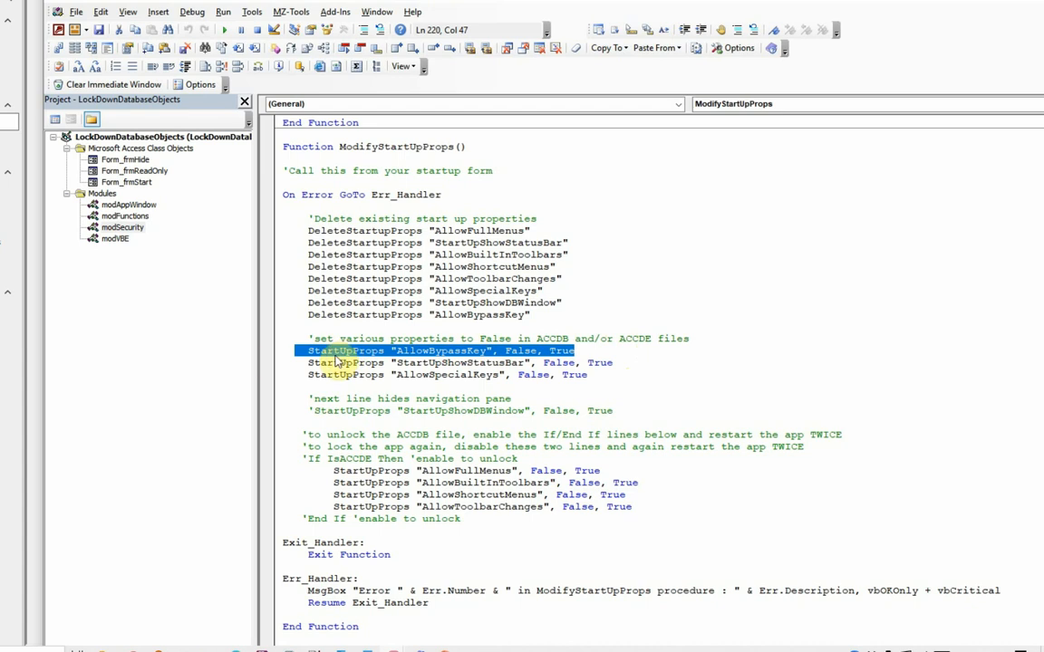
pyautogui.moveTo(290, 362); pyautogui.dragTo(587, 376)
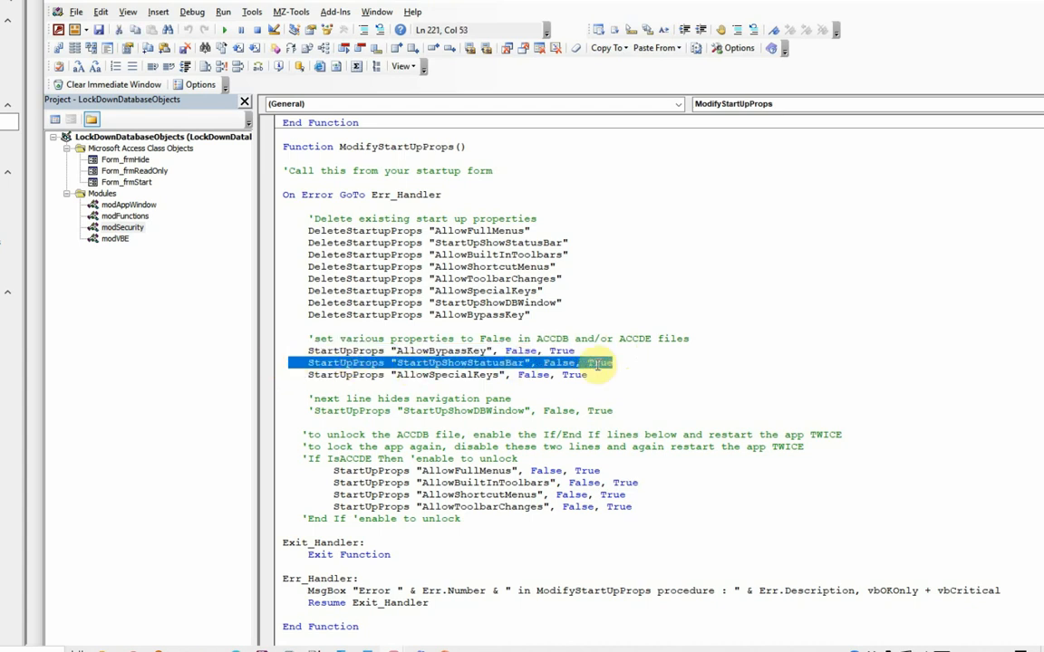
pyautogui.click(292, 377)
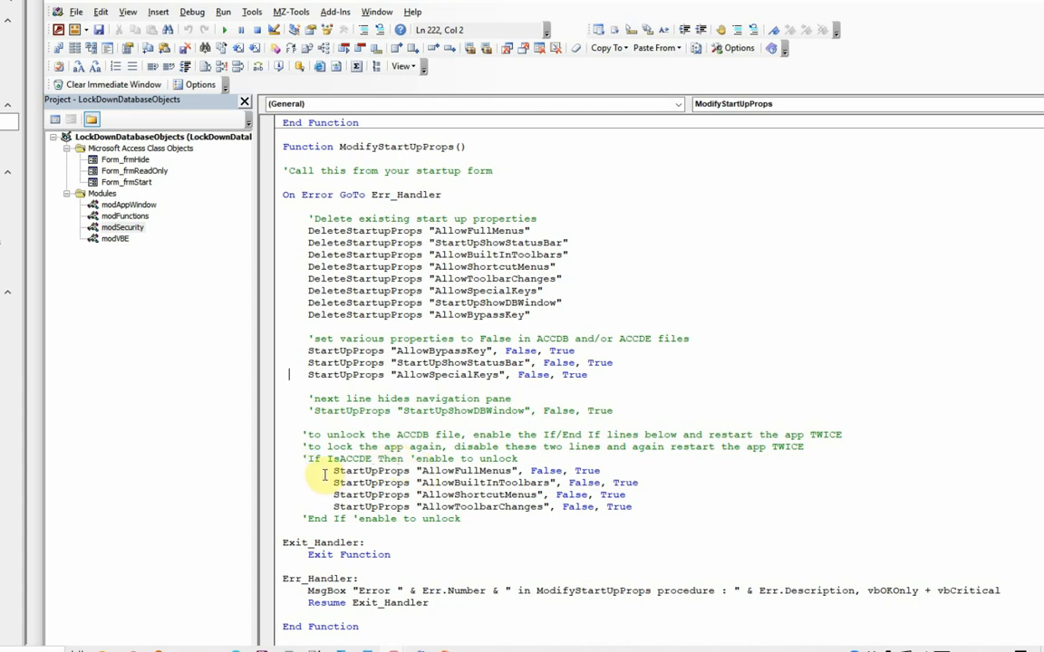
pyautogui.click(326, 470)
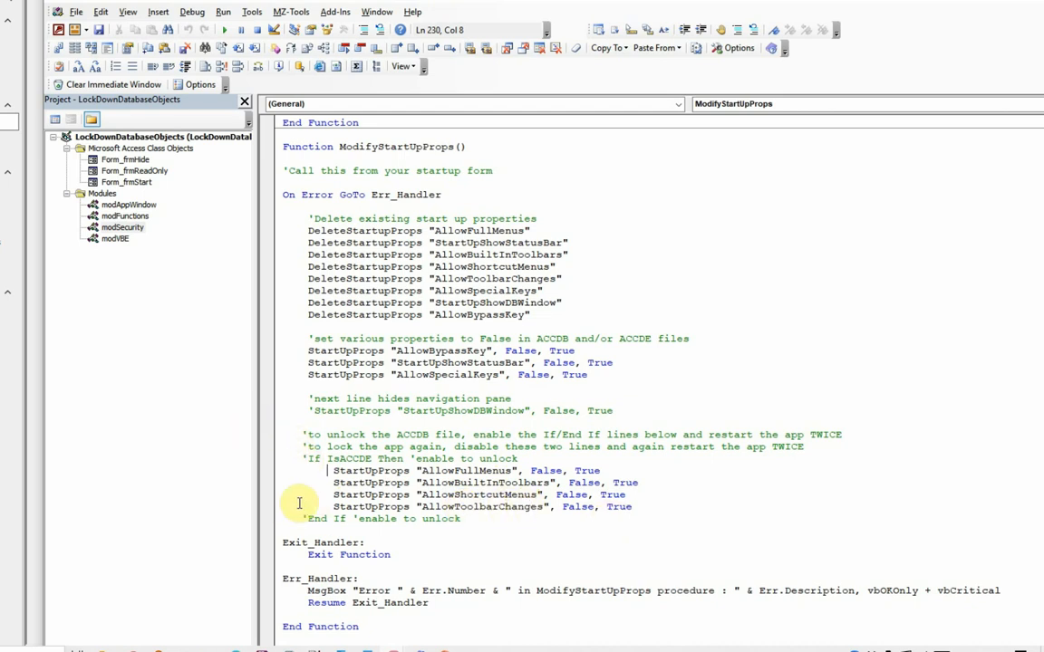
# Uncomment the If IsACCDE and End If lines and save modSecurity.
pyautogui.click(306, 459)
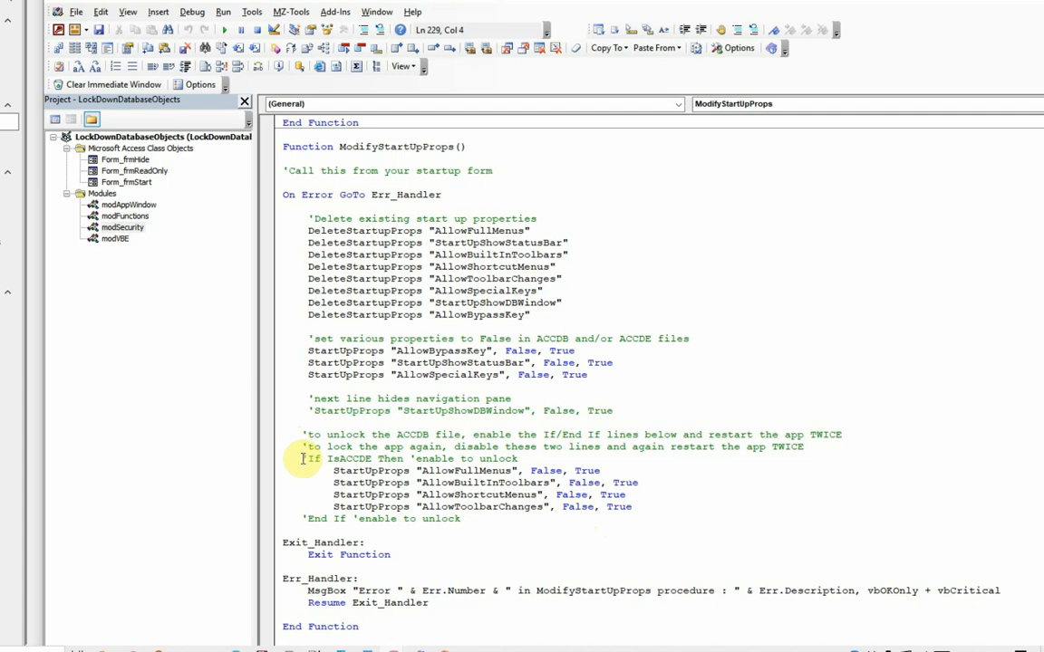
pyautogui.press('Delete')
pyautogui.click(305, 518)
pyautogui.press('Delete')
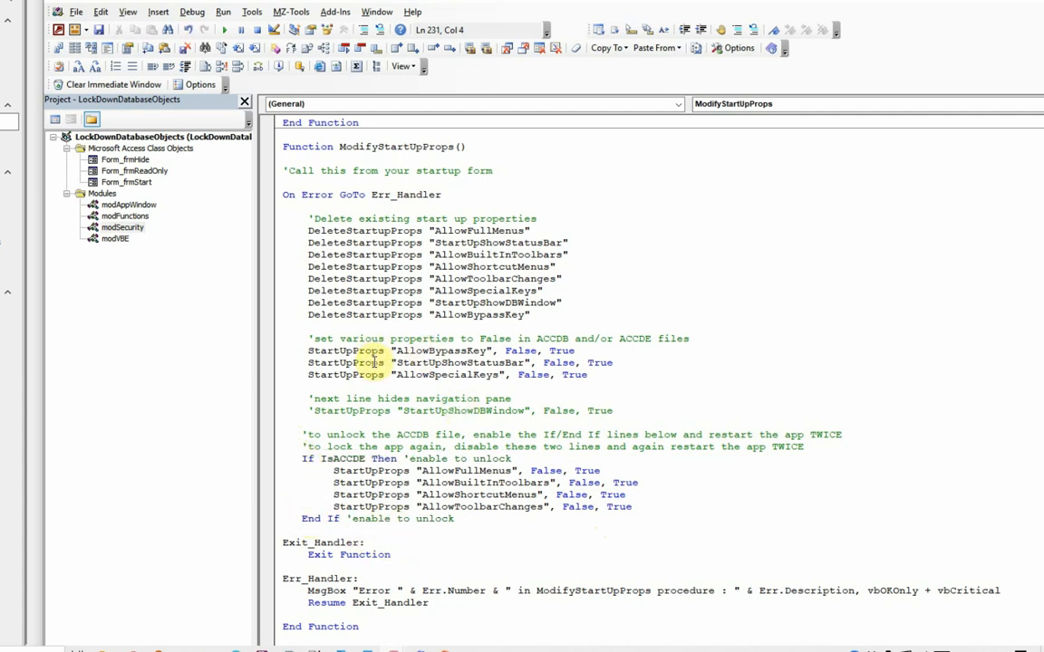
pyautogui.click(97, 33)
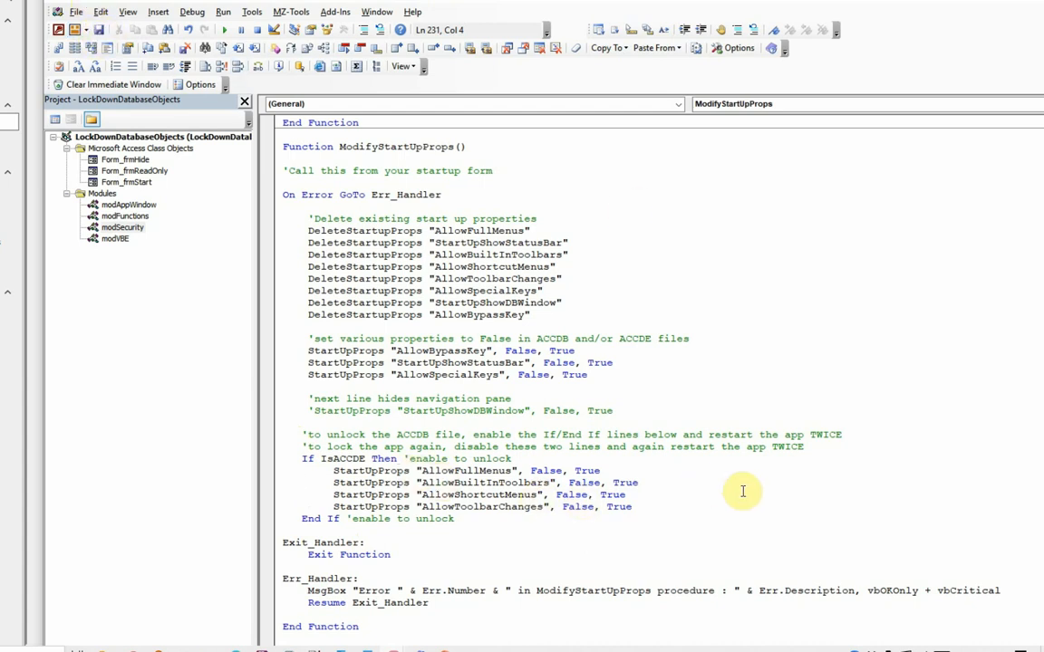
# Re-comment the If IsACCDE block so the unlock stays disabled, then save the module again.
pyautogui.click(301, 458)
pyautogui.moveTo(301, 459); pyautogui.dragTo(705, 520)
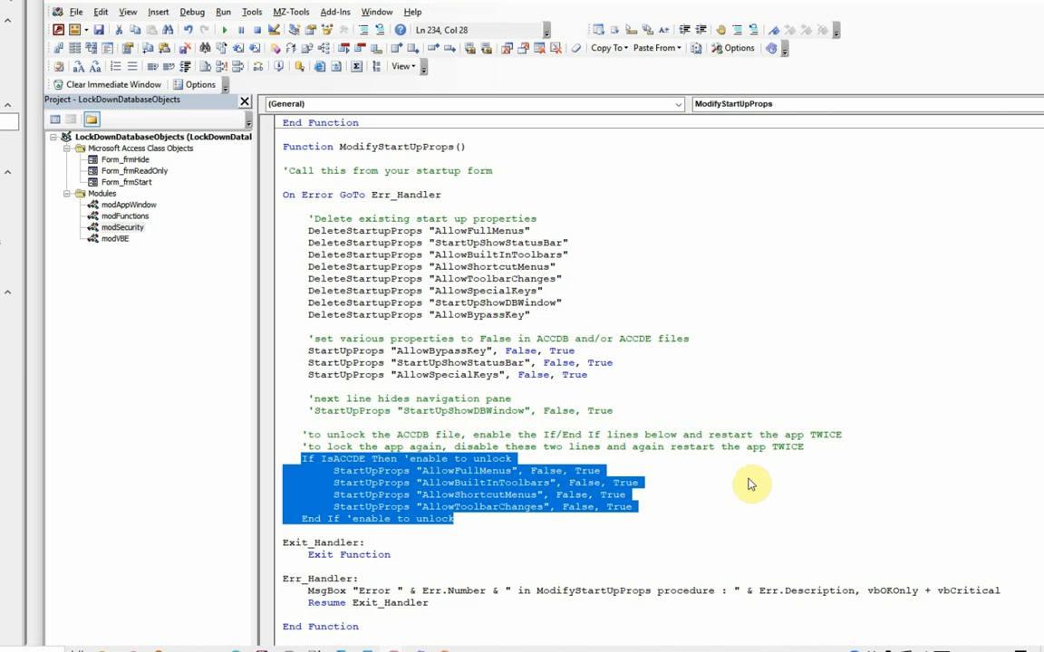
pyautogui.click(296, 459)
pyautogui.write("'")
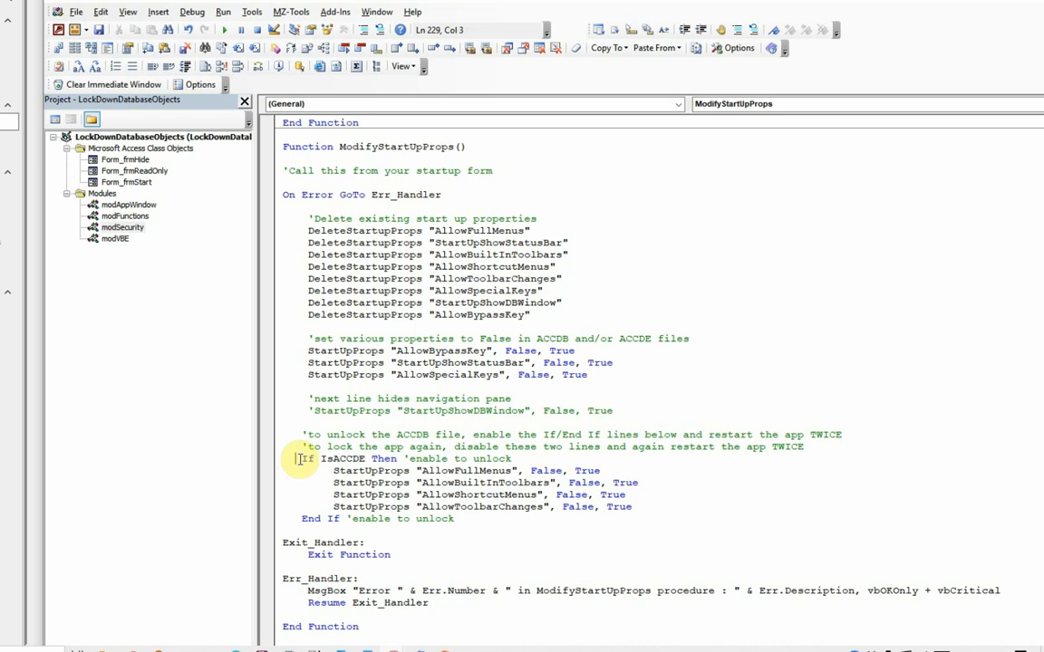
pyautogui.click(302, 519)
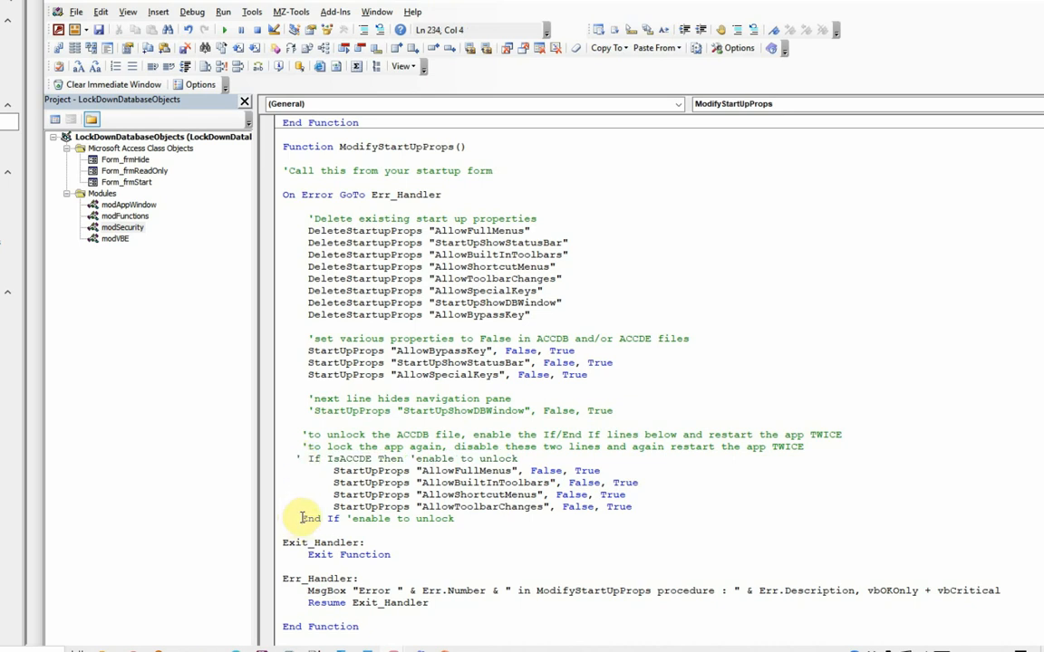
pyautogui.write("'")
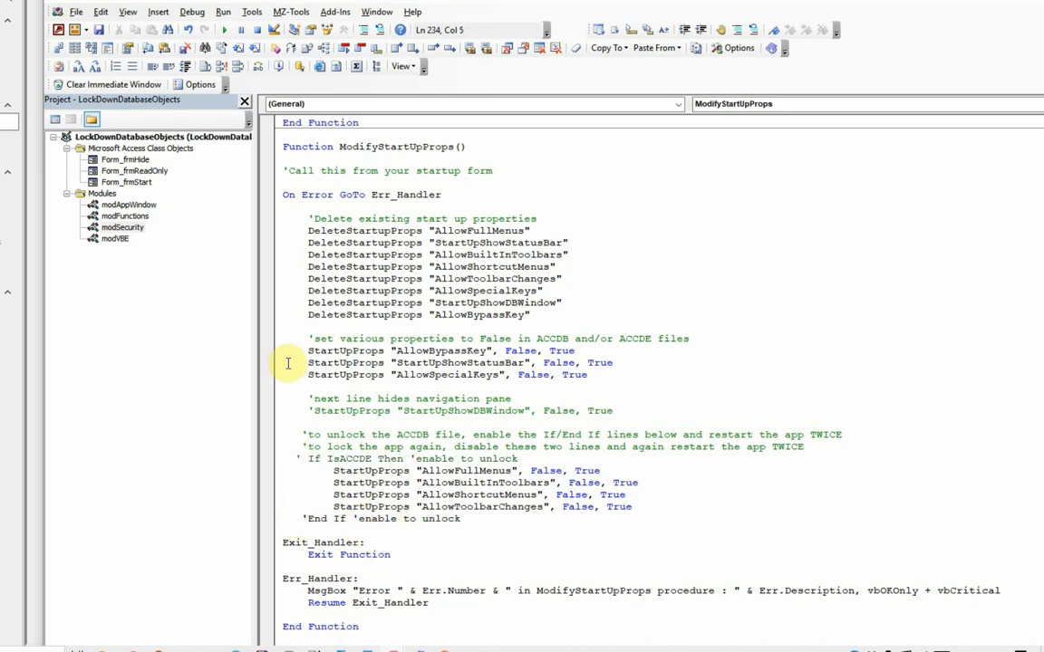
pyautogui.click(98, 30)
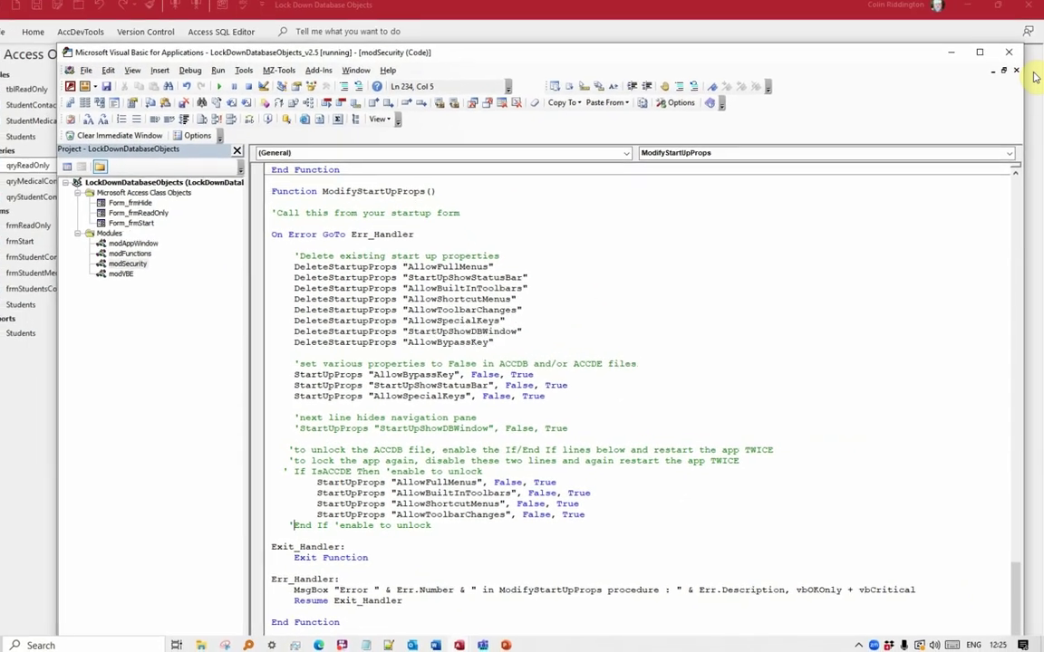
pyautogui.click(1012, 41)
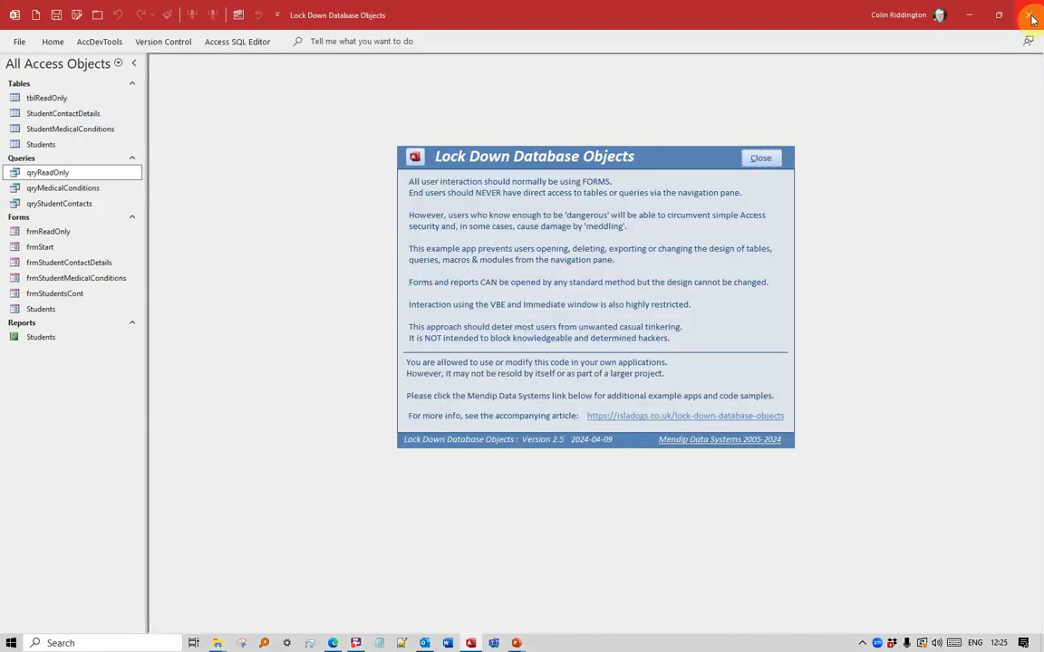